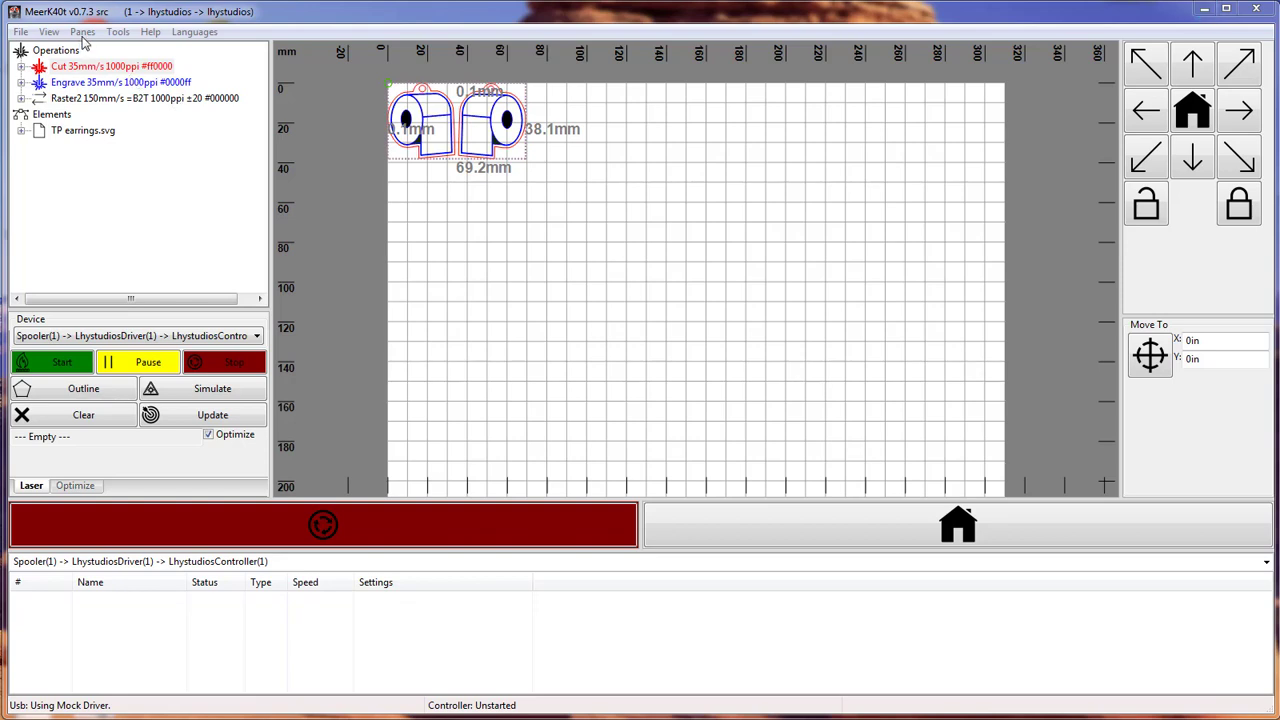
# Hide the Laser pane from the Panes menu, then restore the default layout with Reset Panes.
pyautogui.click(83, 32)
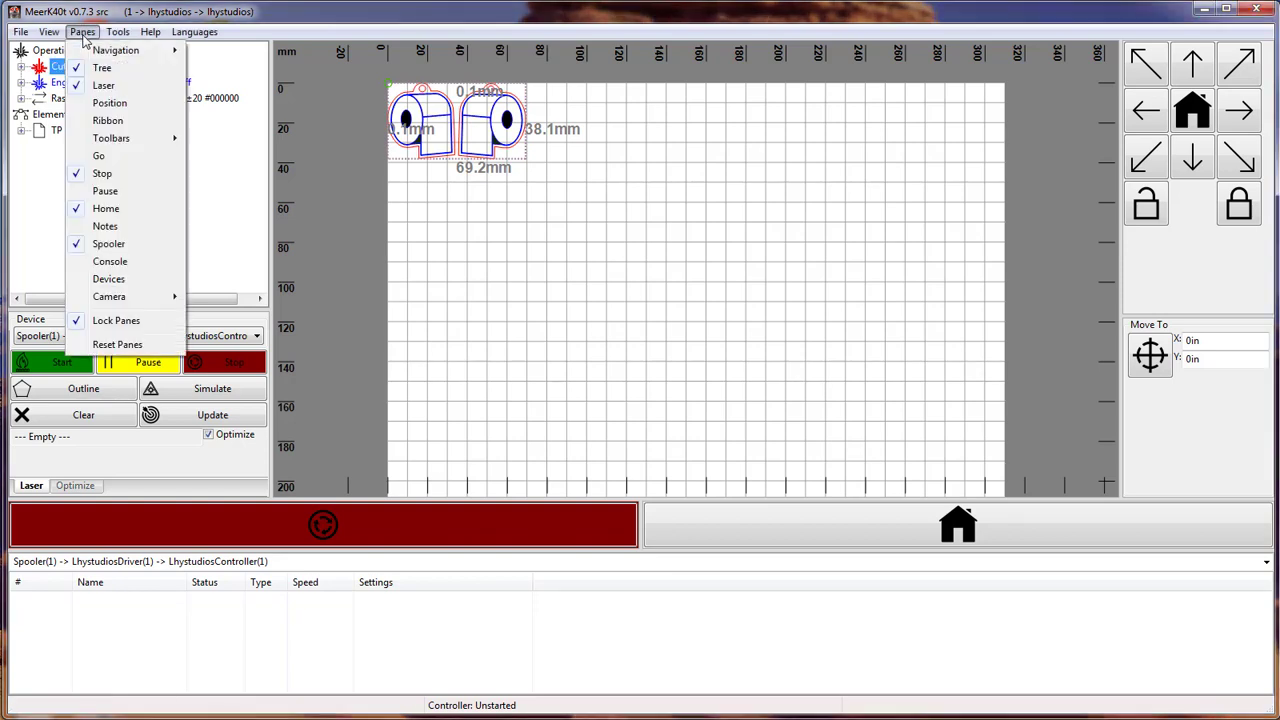
pyautogui.click(104, 86)
pyautogui.click(83, 32)
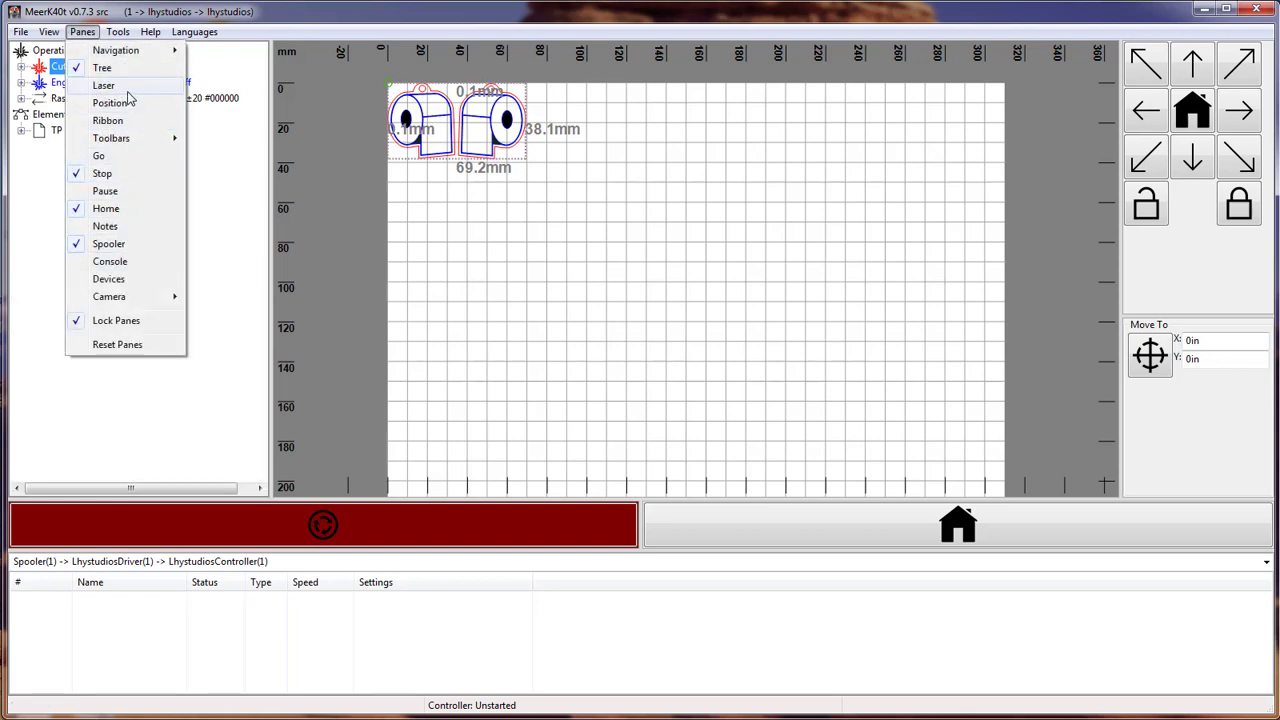
pyautogui.click(130, 344)
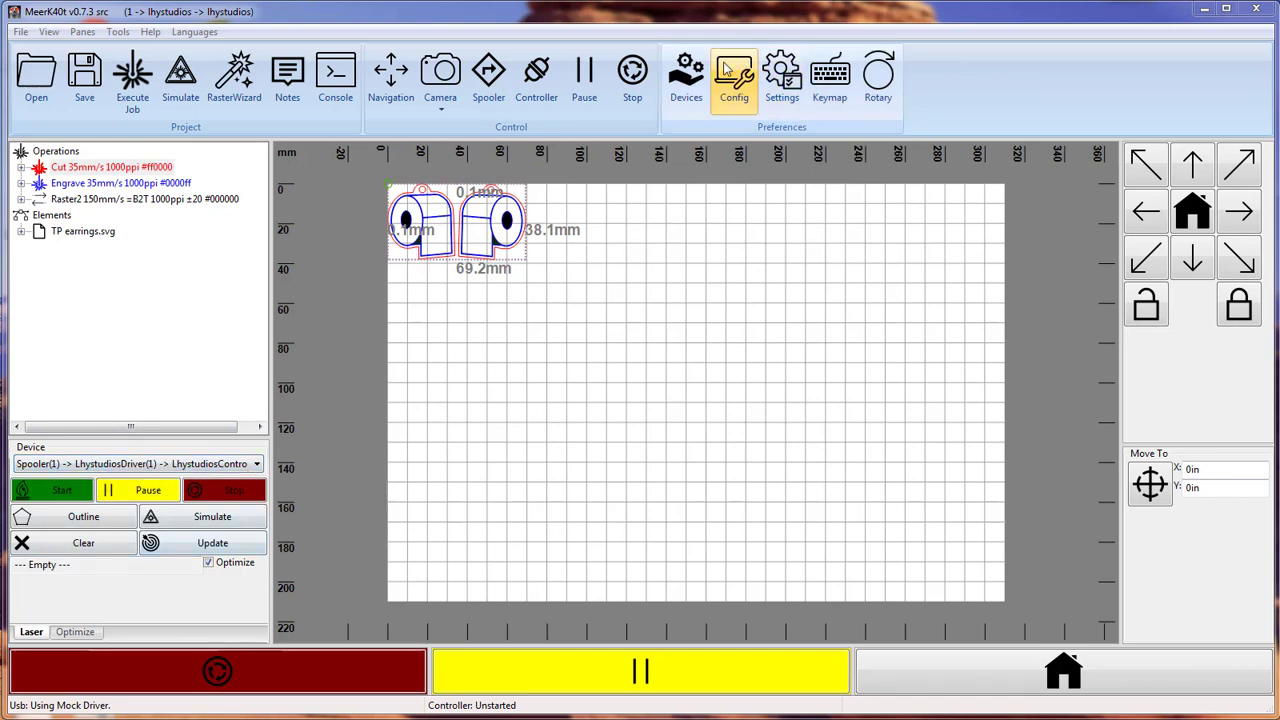
pyautogui.click(686, 80)
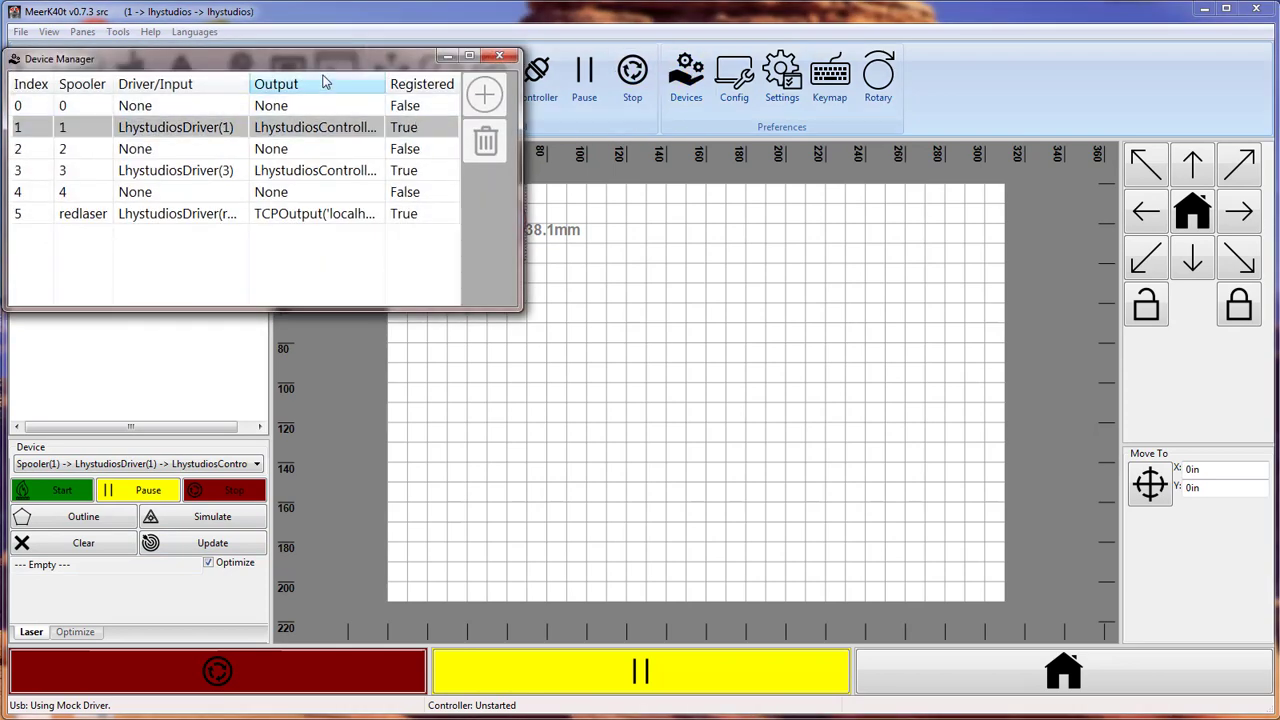
pyautogui.moveTo(324, 60); pyautogui.dragTo(678, 272)
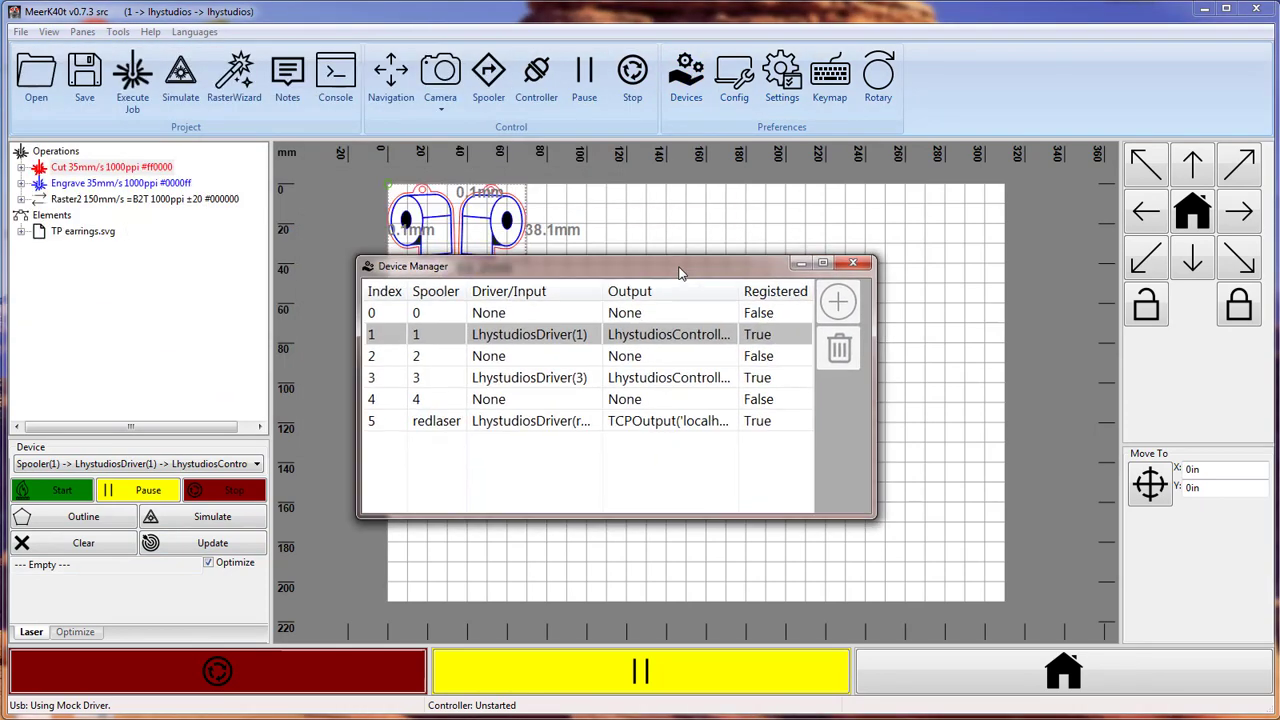
pyautogui.click(852, 263)
pyautogui.click(147, 468)
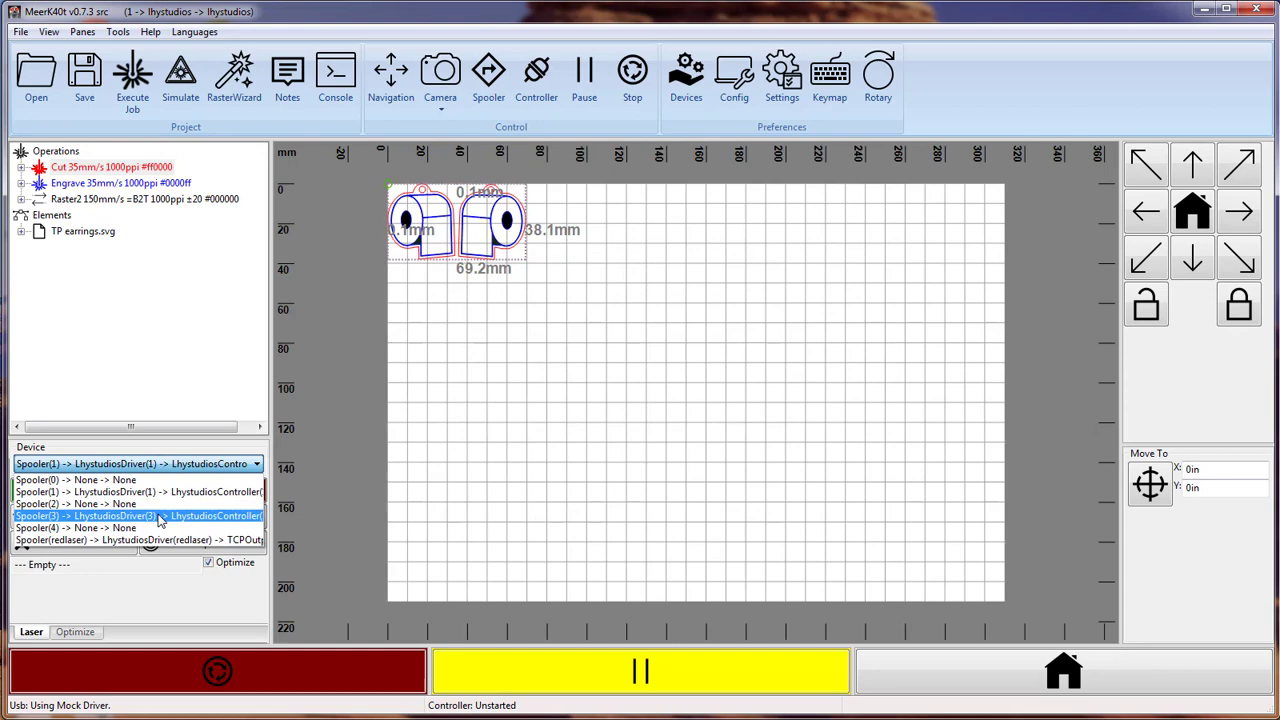
pyautogui.click(100, 517)
pyautogui.click(686, 80)
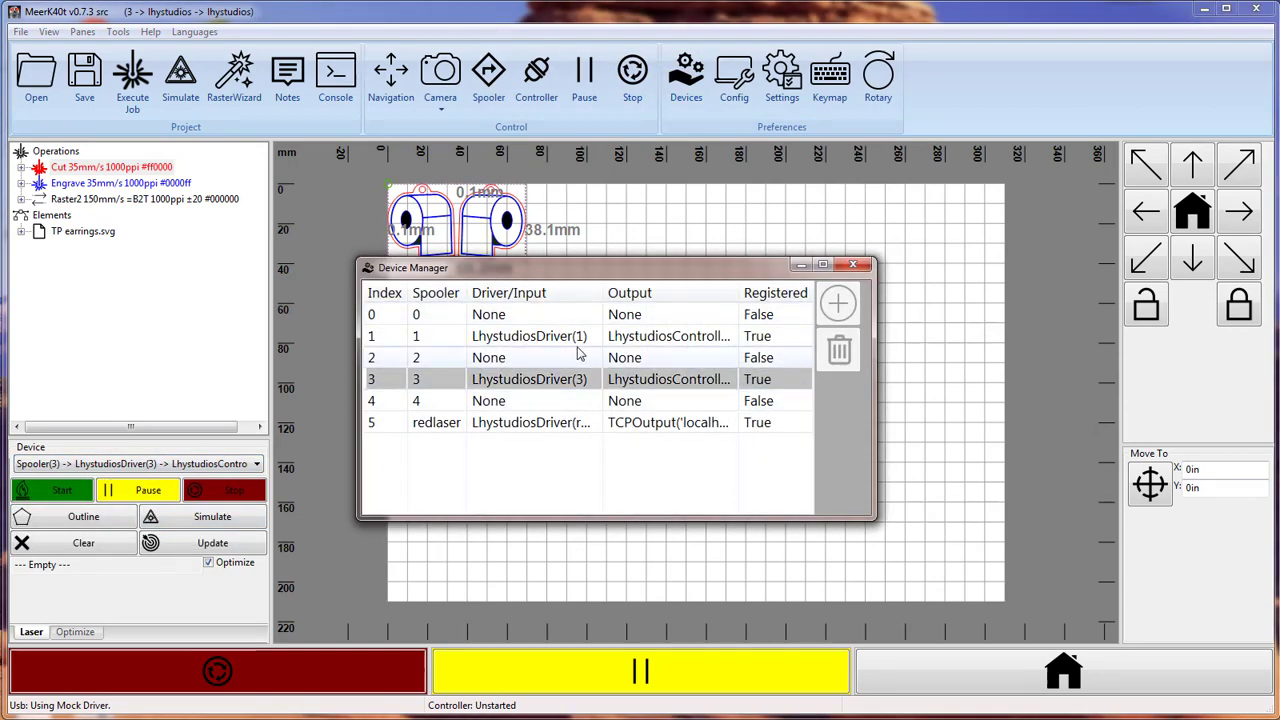
pyautogui.click(852, 264)
pyautogui.click(258, 464)
pyautogui.click(140, 497)
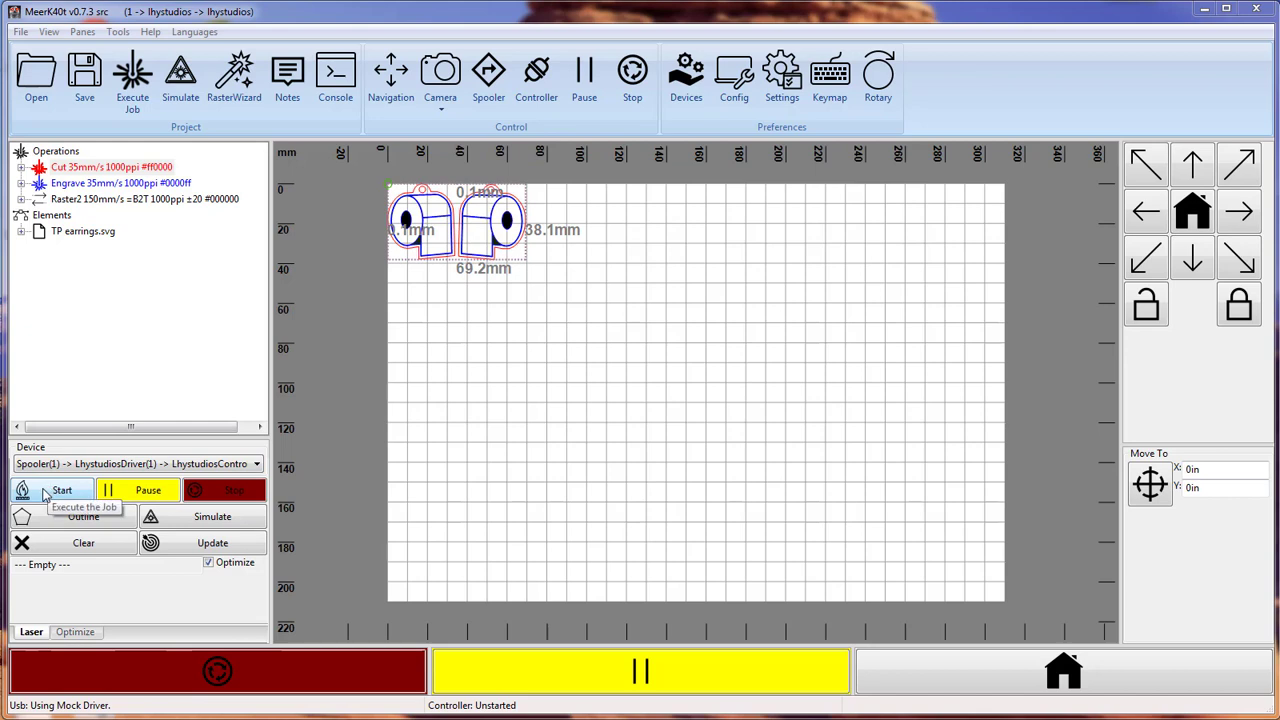
# Start the earrings job on Spooler(1), then on Spooler(3).
pyautogui.click(56, 494)
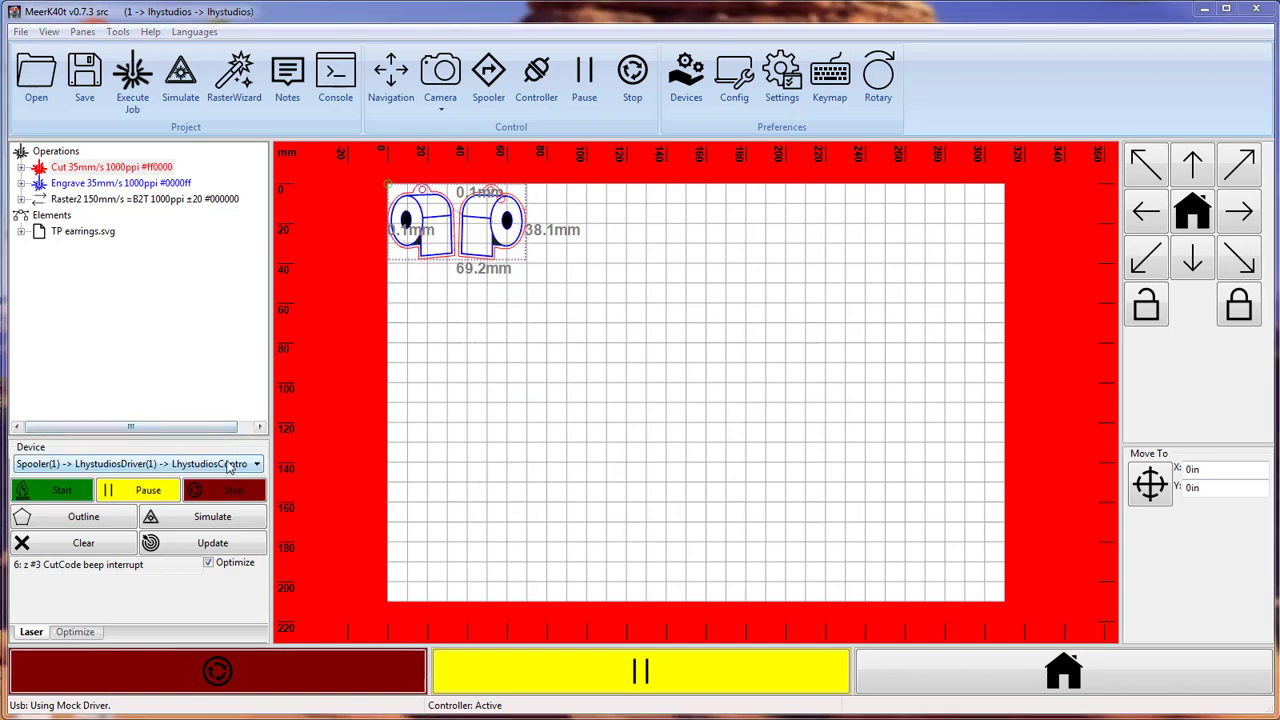
pyautogui.click(115, 464)
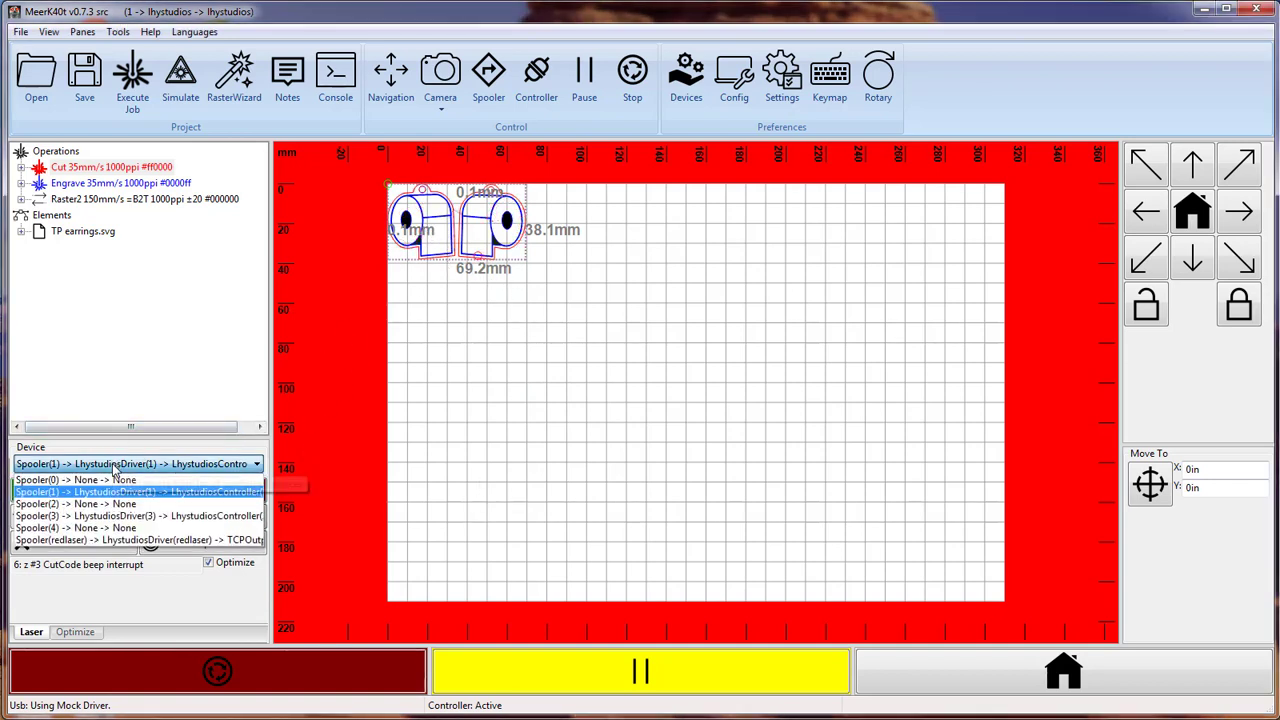
pyautogui.click(92, 516)
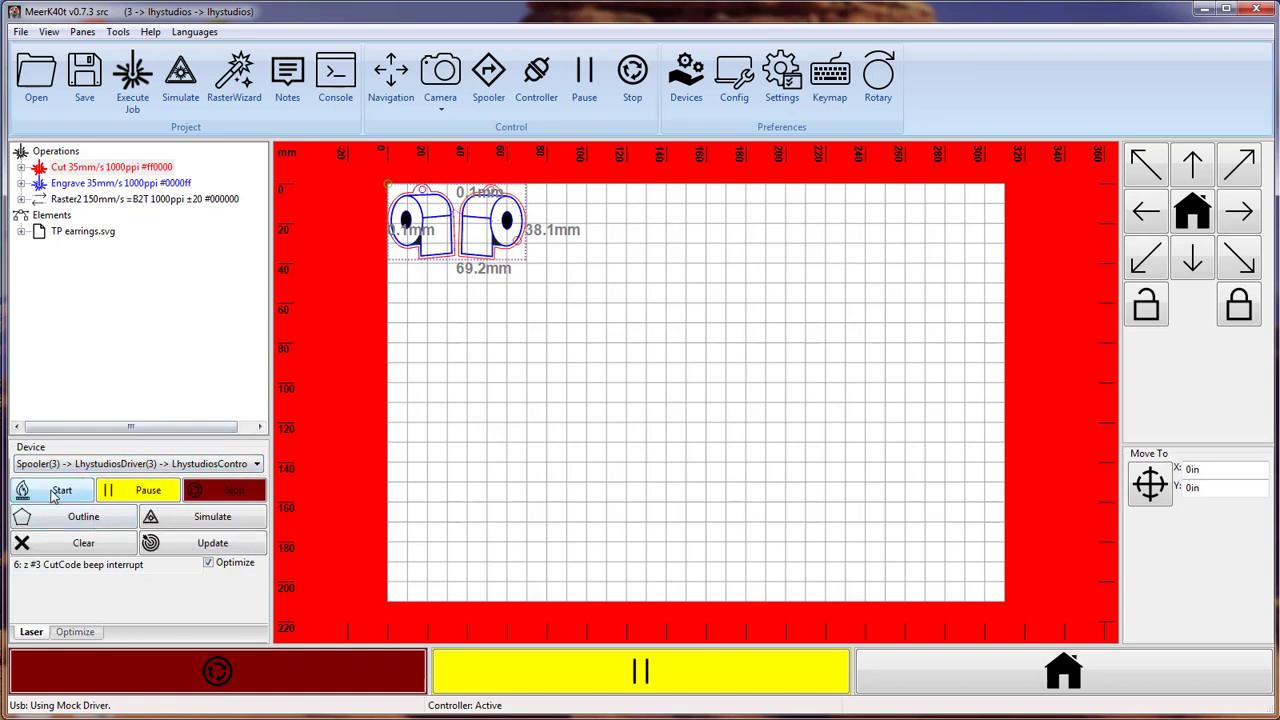
pyautogui.click(55, 491)
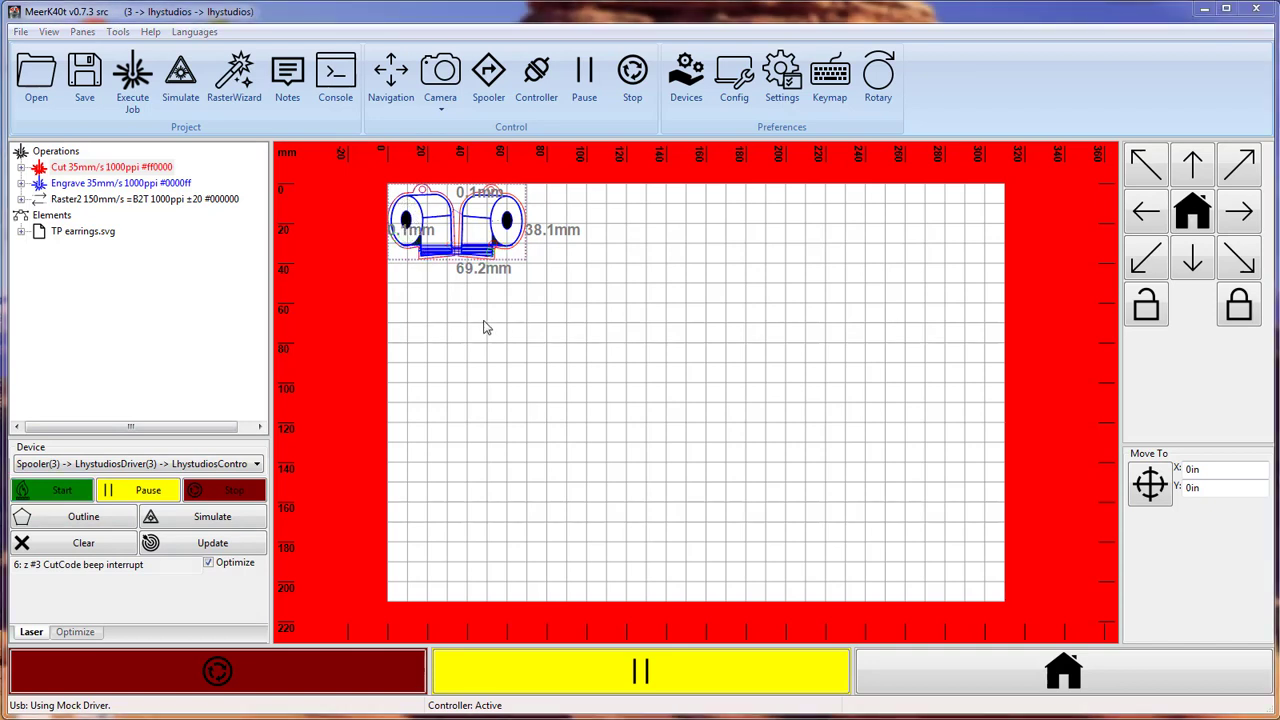
# Switch back to Spooler(1) and stop its running job.
pyautogui.click(212, 464)
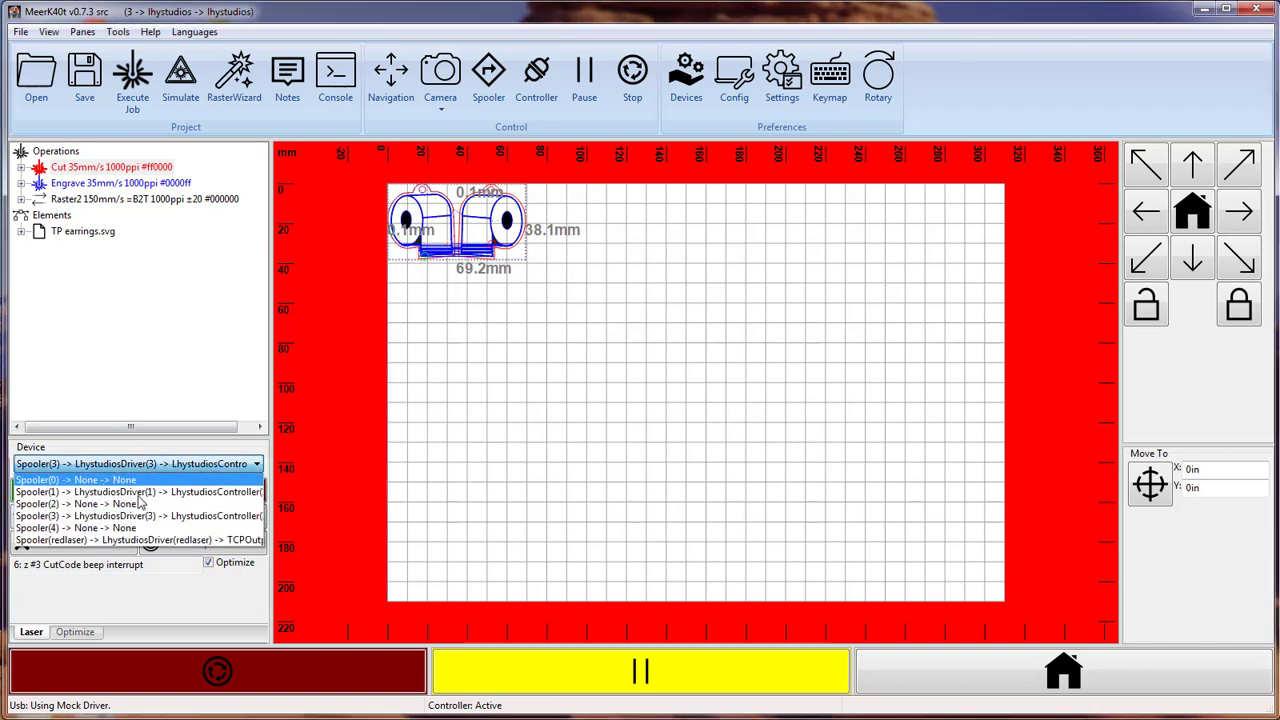
pyautogui.click(141, 491)
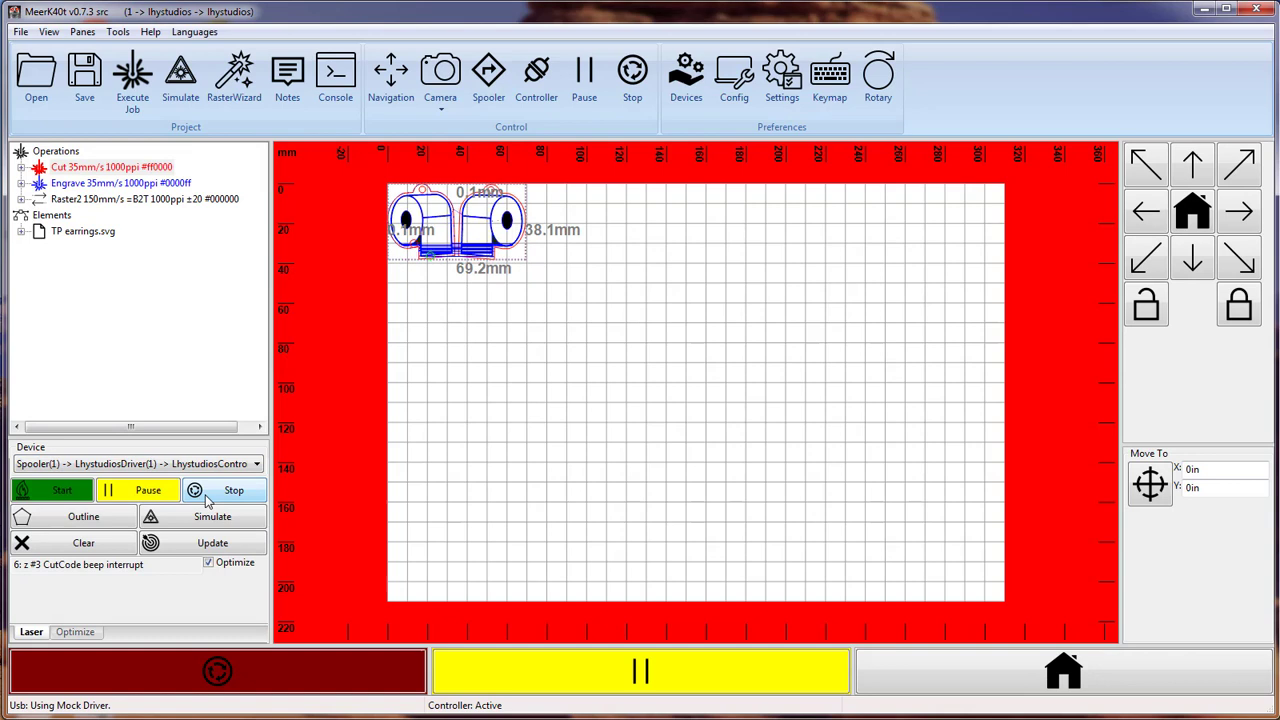
pyautogui.click(216, 495)
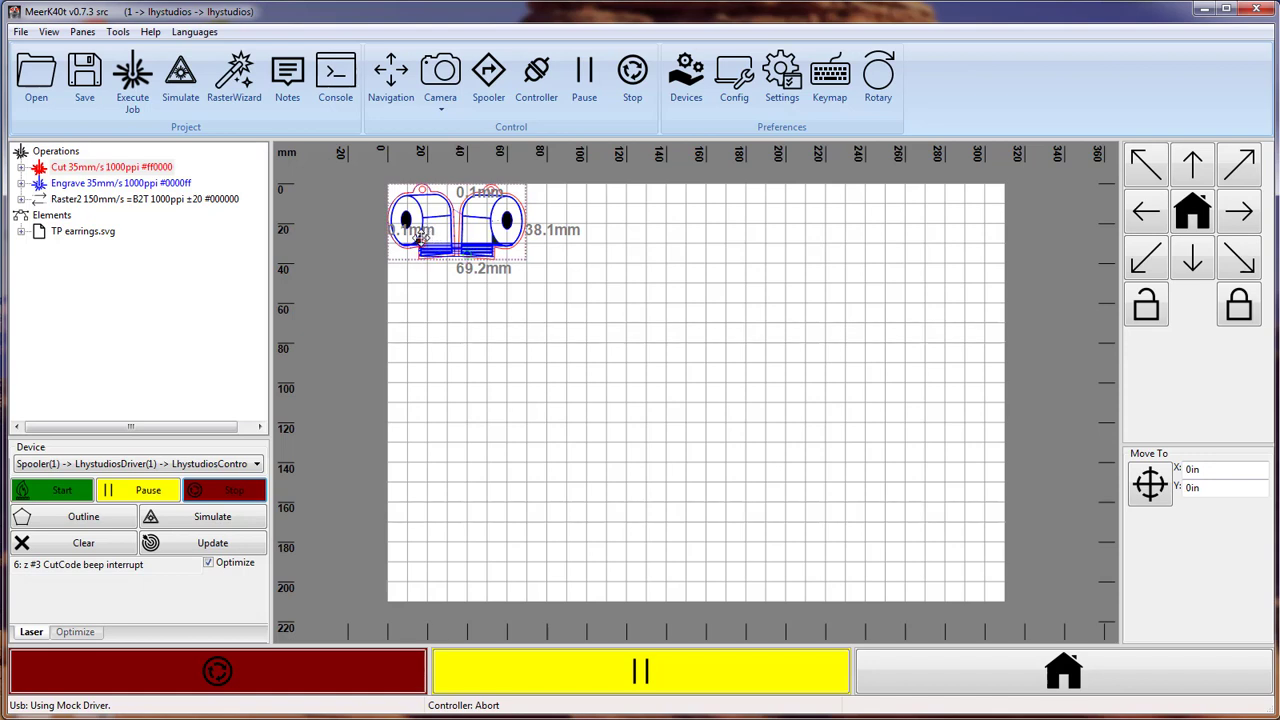
# Make Spooler(3) the active device and select the 'CutCode beep interrupt' status text.
pyautogui.click(228, 462)
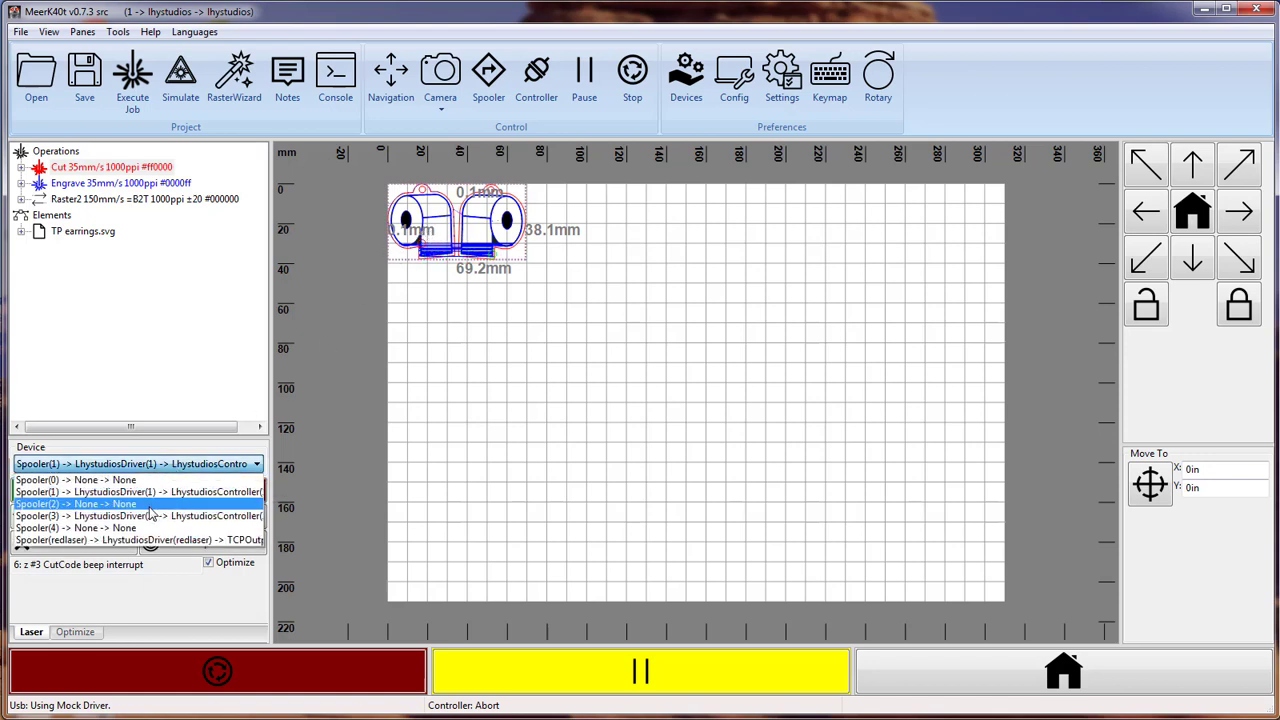
pyautogui.click(150, 516)
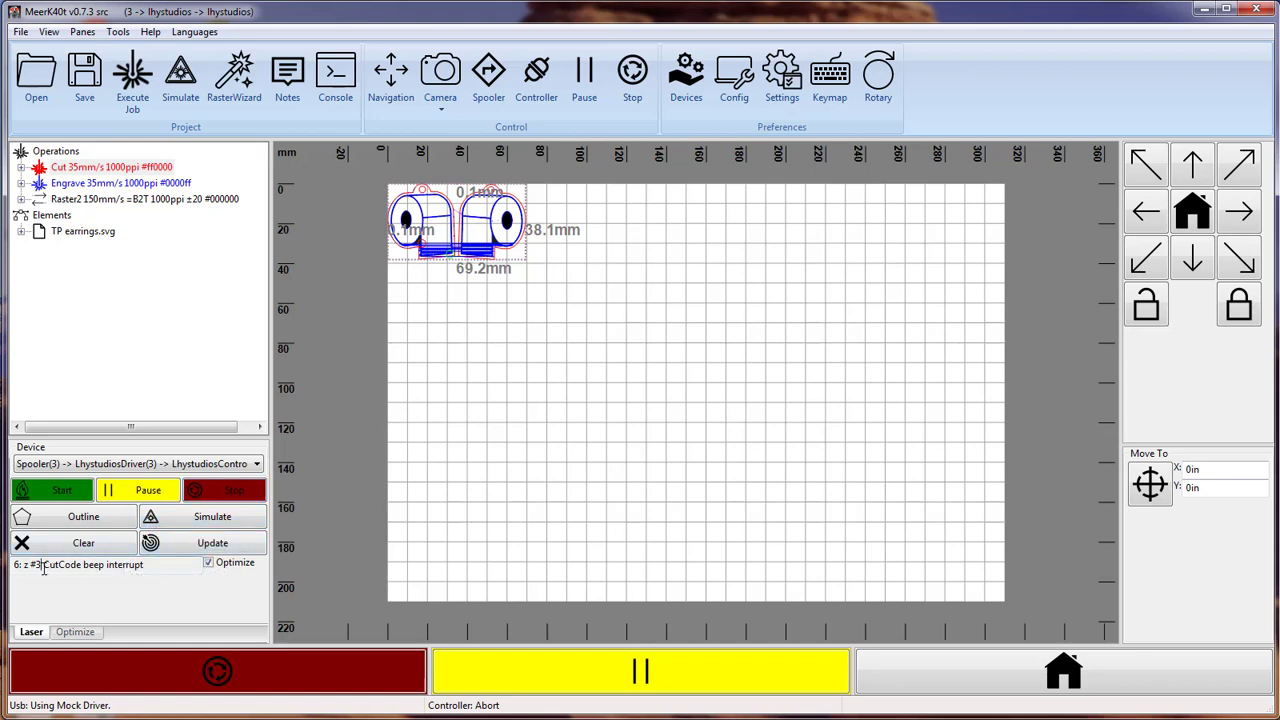
pyautogui.moveTo(42, 565); pyautogui.dragTo(140, 566)
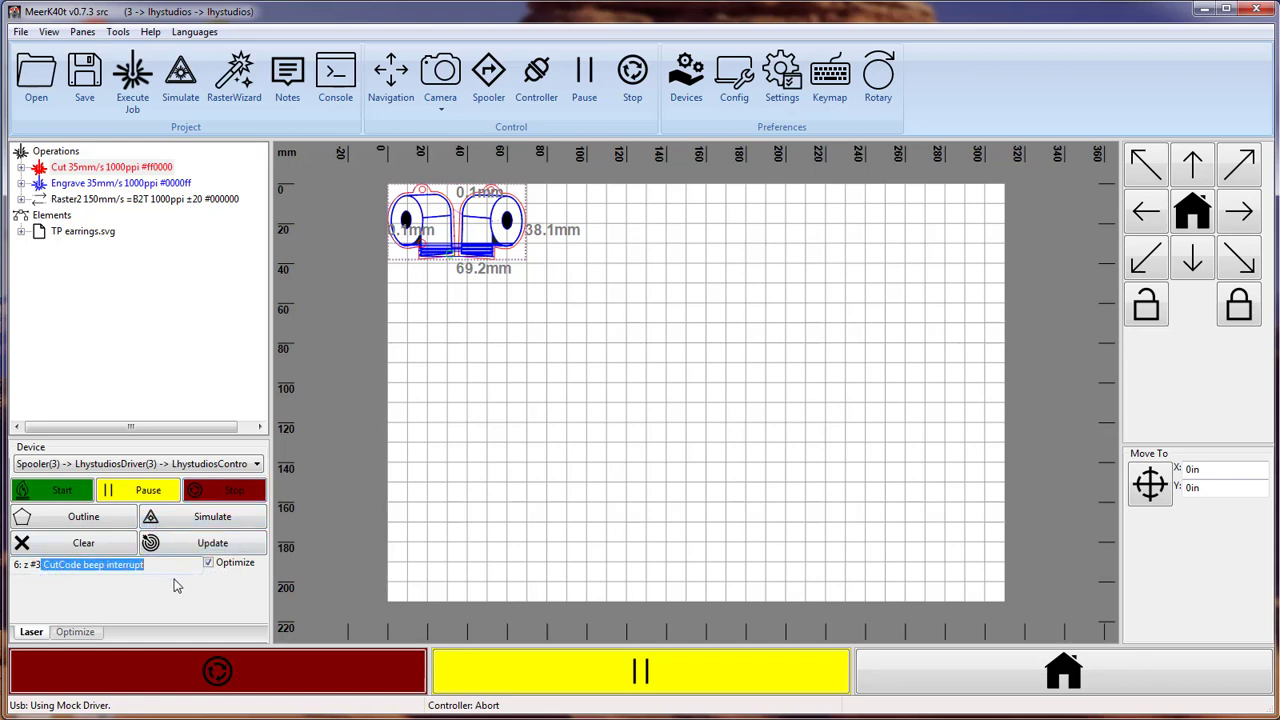
pyautogui.click(212, 543)
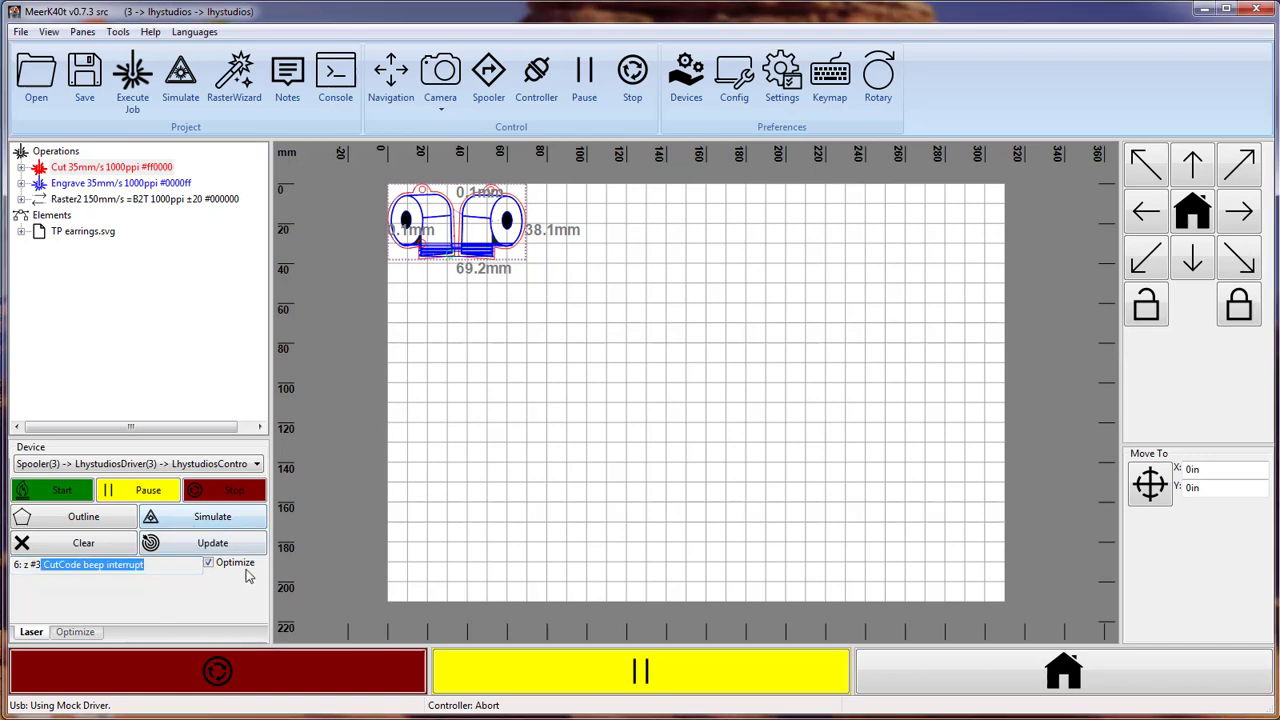
# Simulate the job, move the earrings to about 200 mm across, 60 mm down, and simulate again.
pyautogui.click(217, 527)
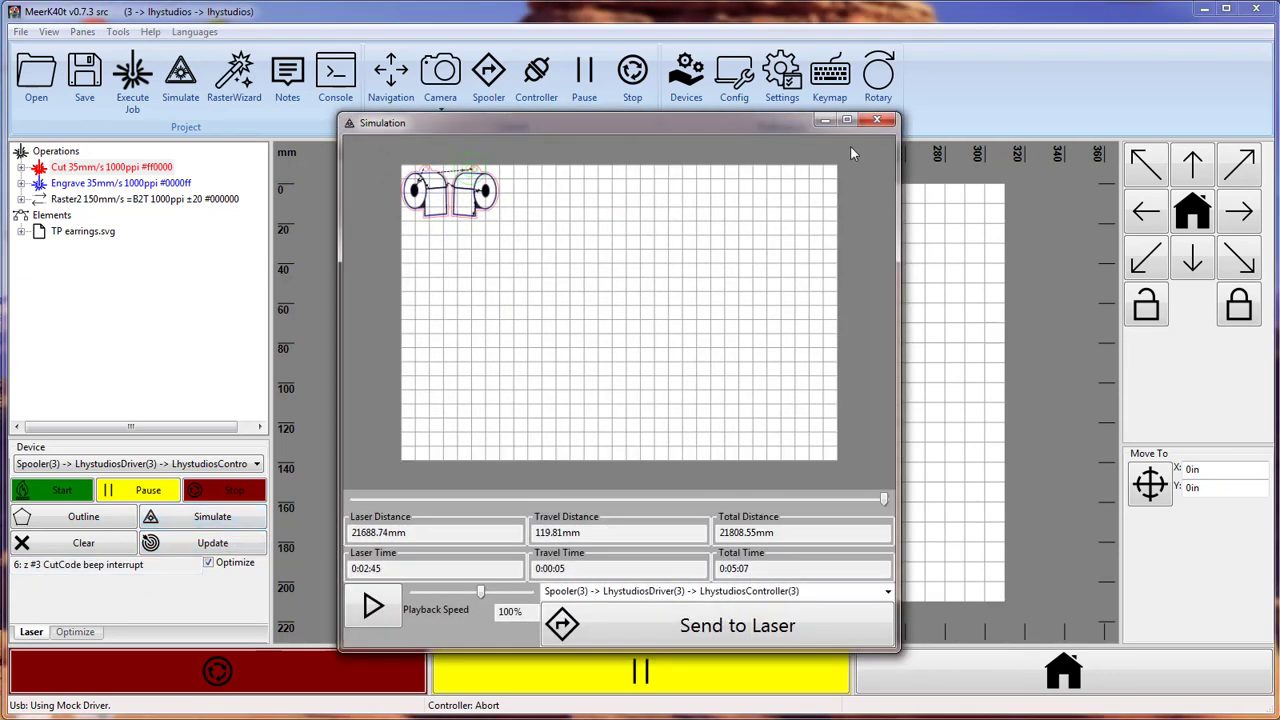
pyautogui.click(876, 121)
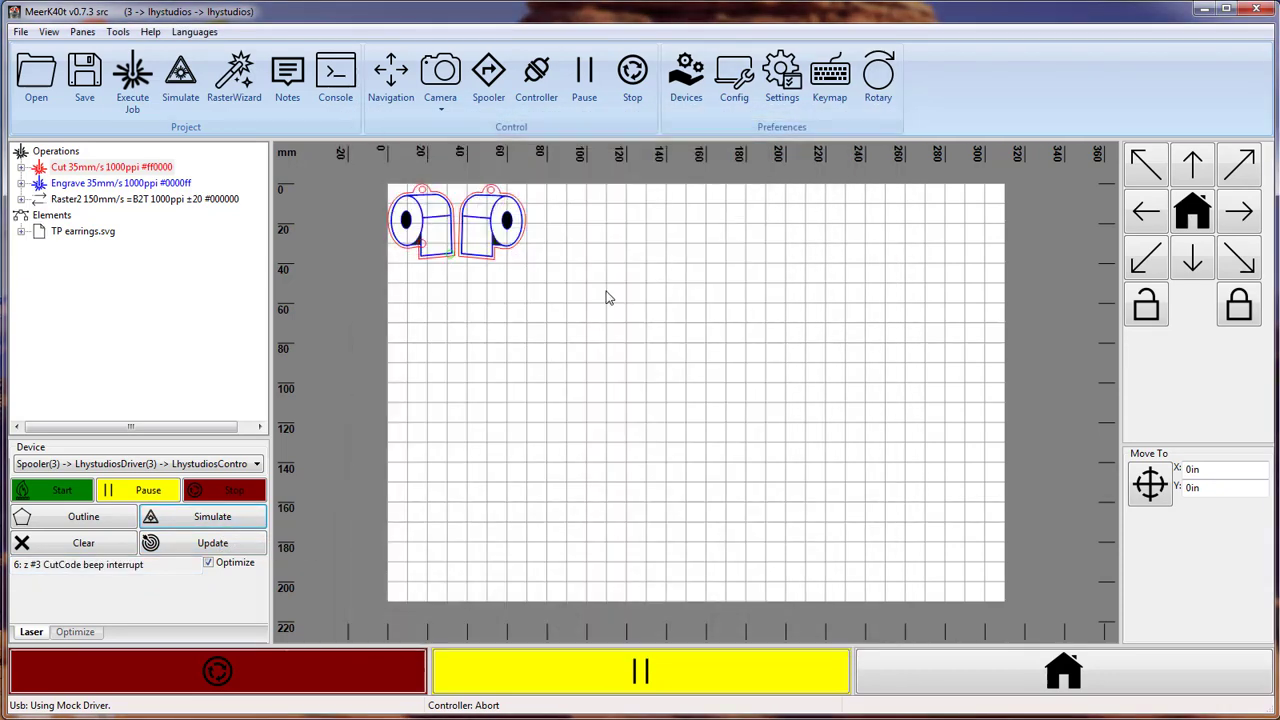
pyautogui.click(437, 218)
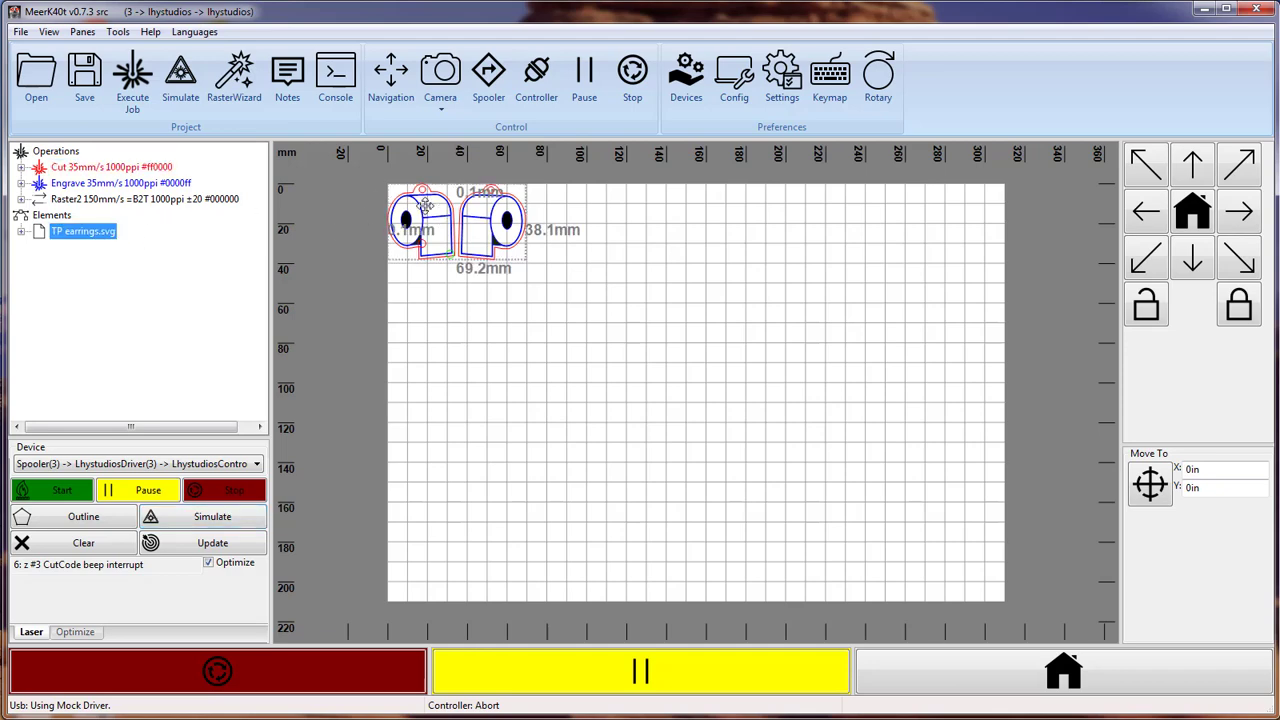
pyautogui.moveTo(450, 214); pyautogui.dragTo(813, 318)
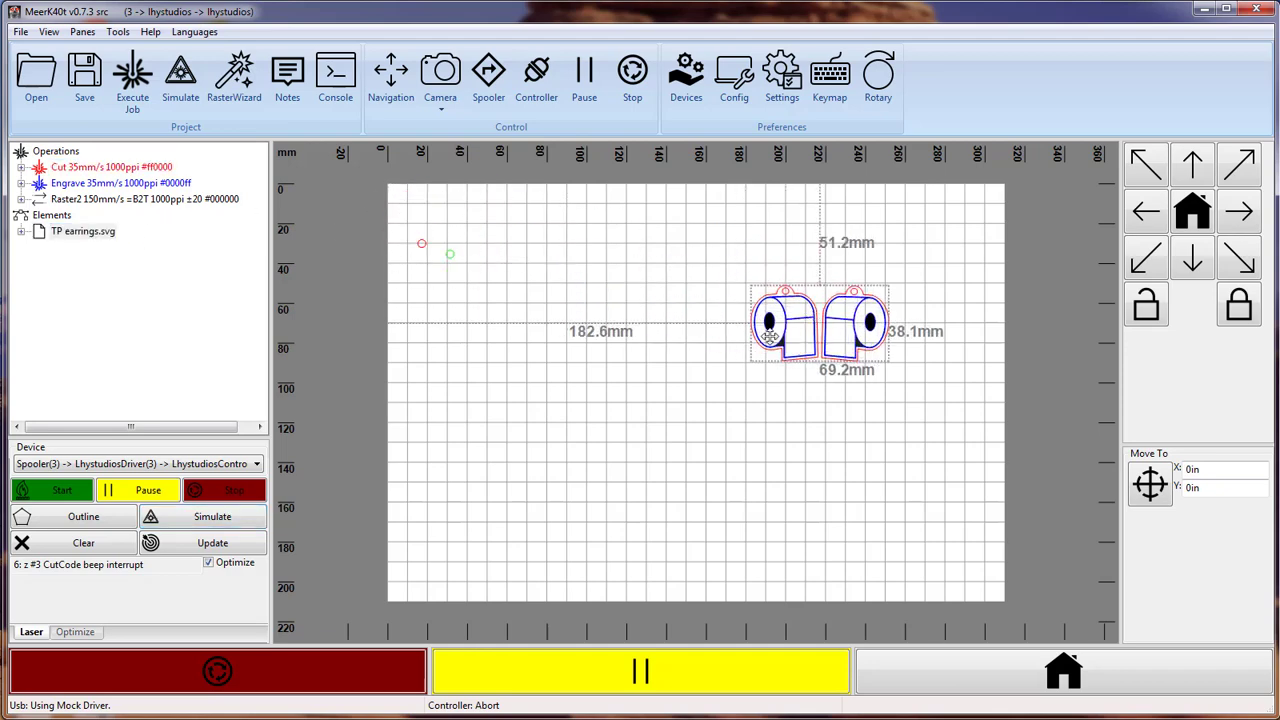
pyautogui.click(233, 517)
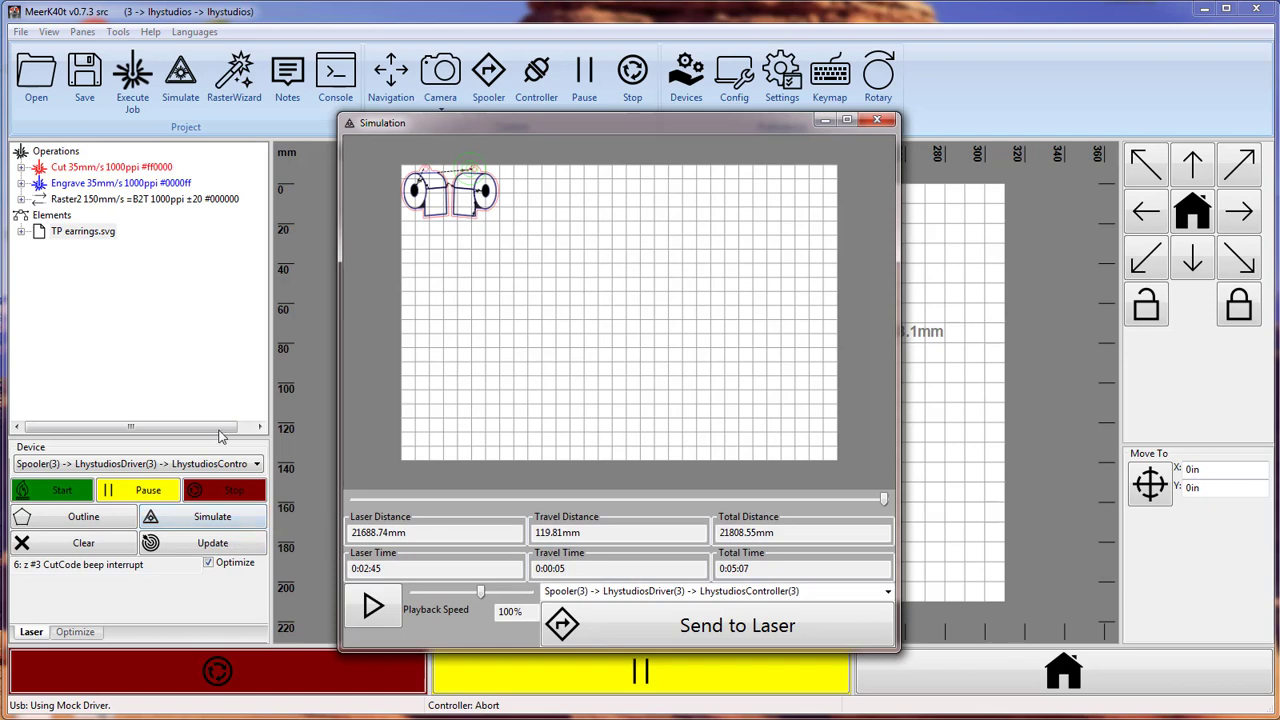
pyautogui.click(877, 120)
# Update the plan and simulate it, showing a 0:05:07 total time estimate.
pyautogui.click(212, 543)
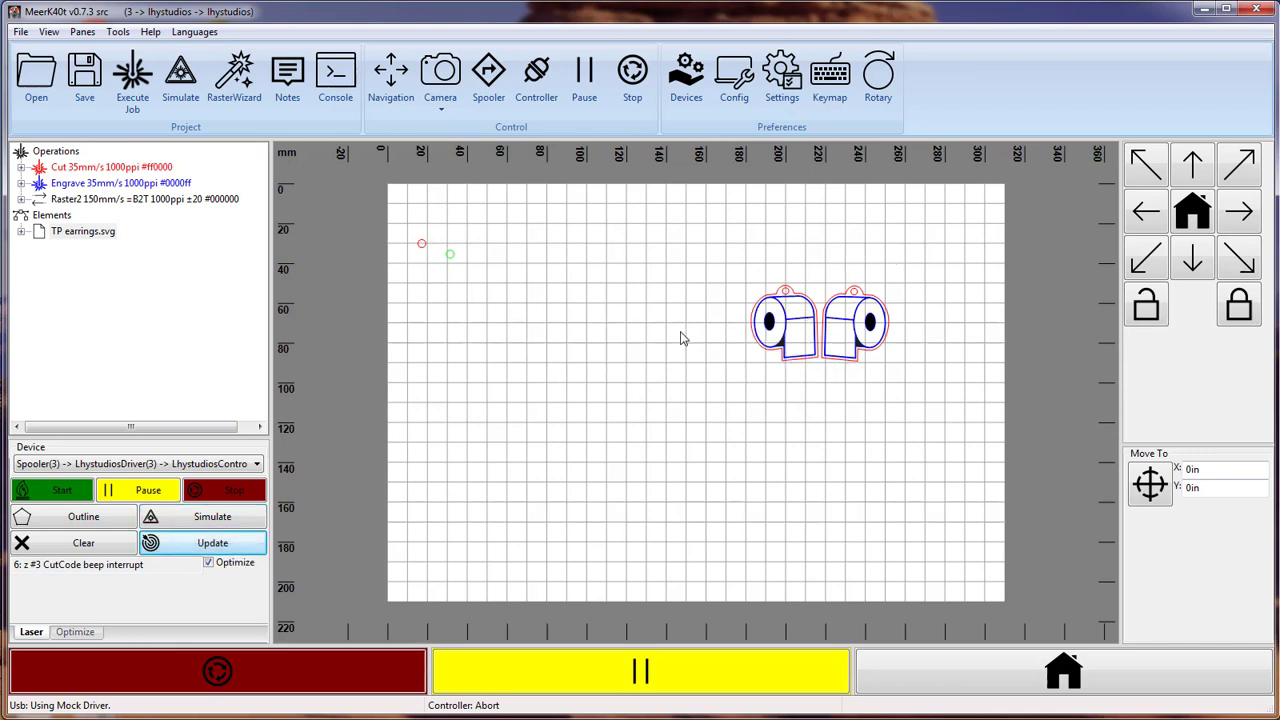
pyautogui.click(240, 519)
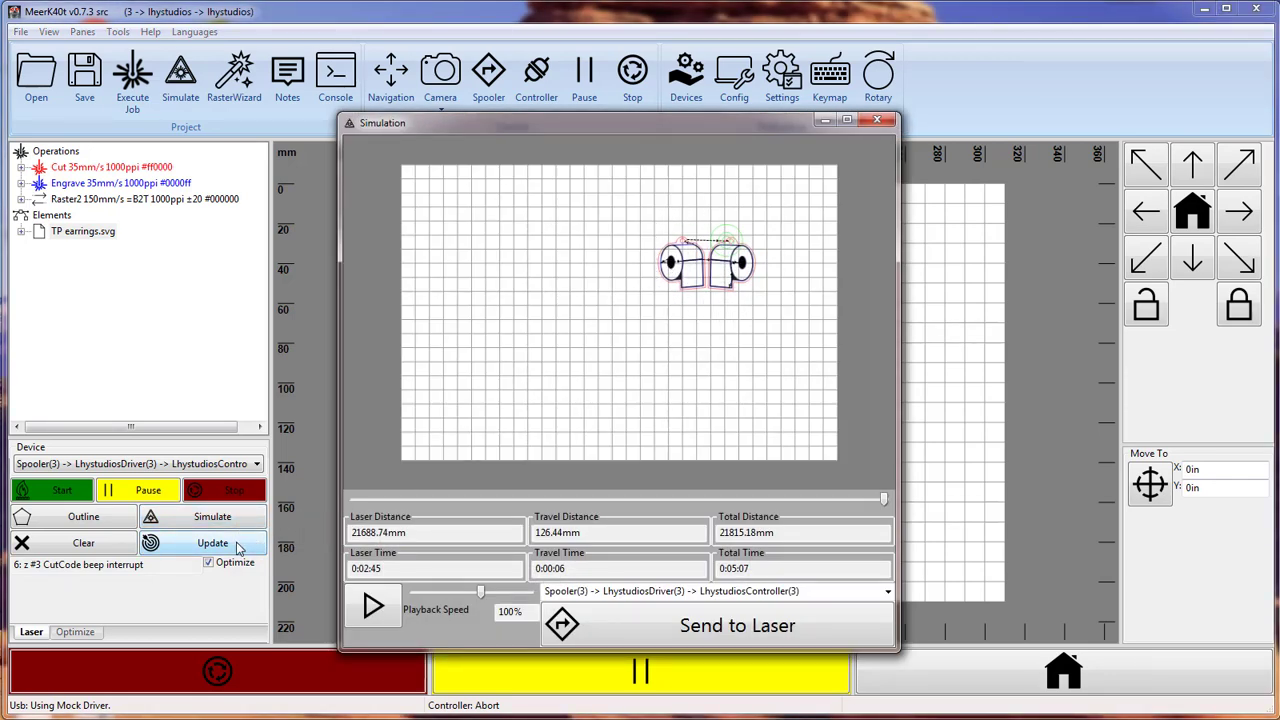
pyautogui.click(878, 121)
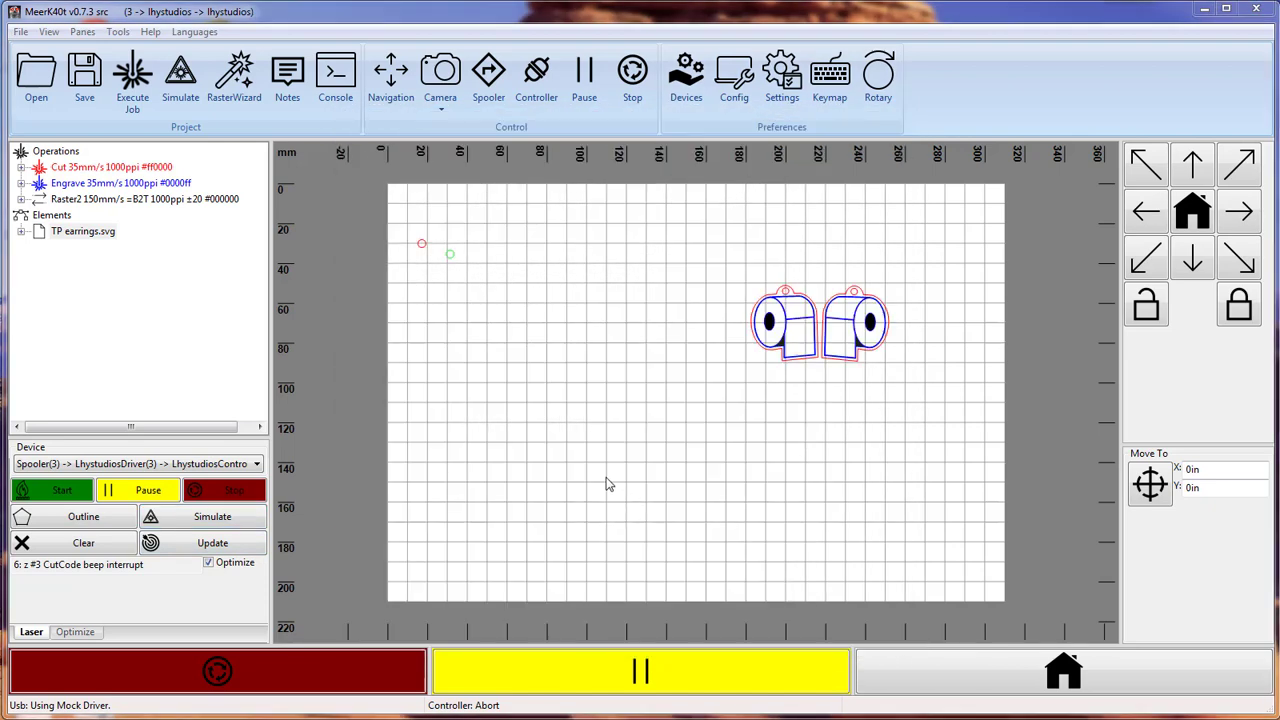
# Run an unoptimized earrings plan on the laser, then re-enable Optimize and rebuild the plan.
pyautogui.click(209, 564)
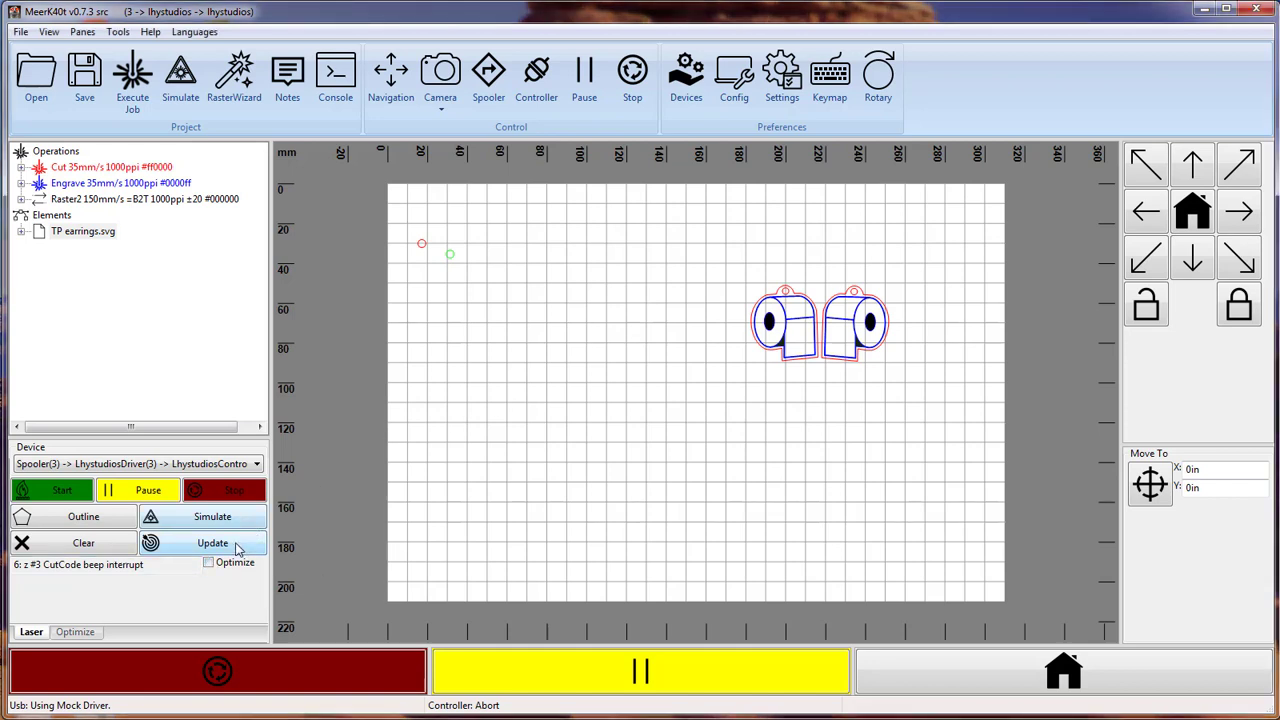
pyautogui.click(238, 548)
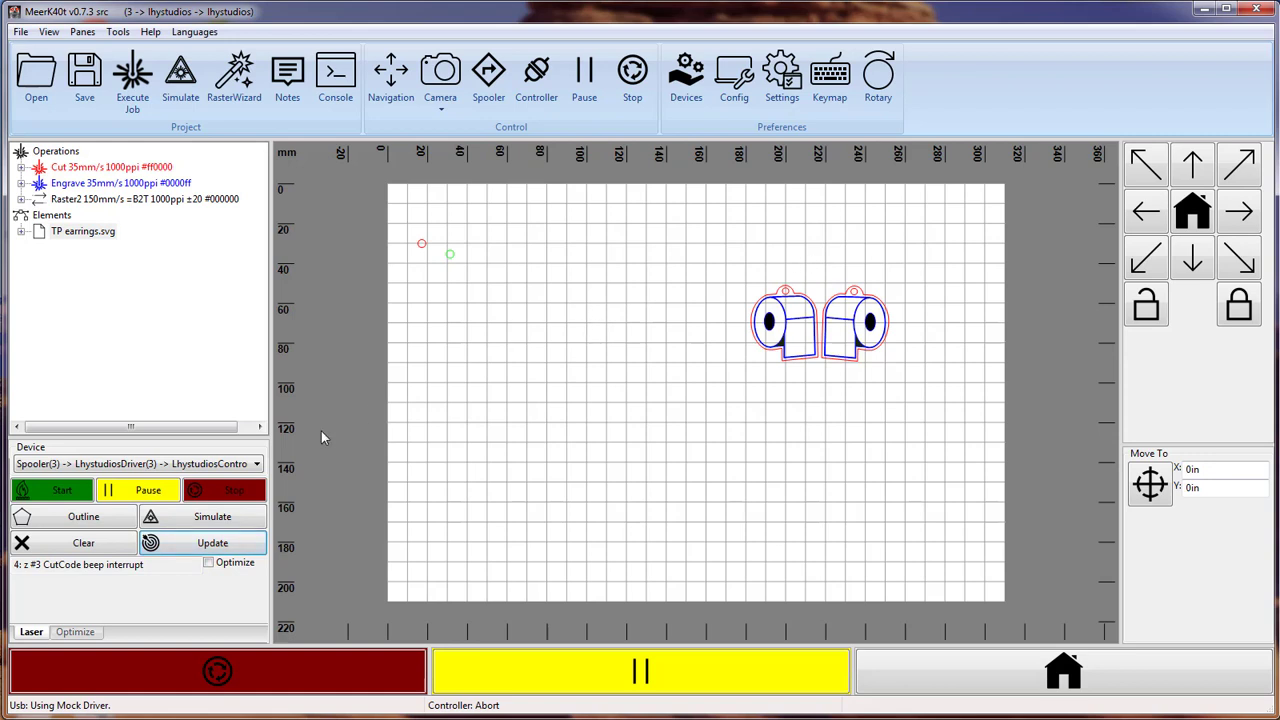
pyautogui.click(60, 492)
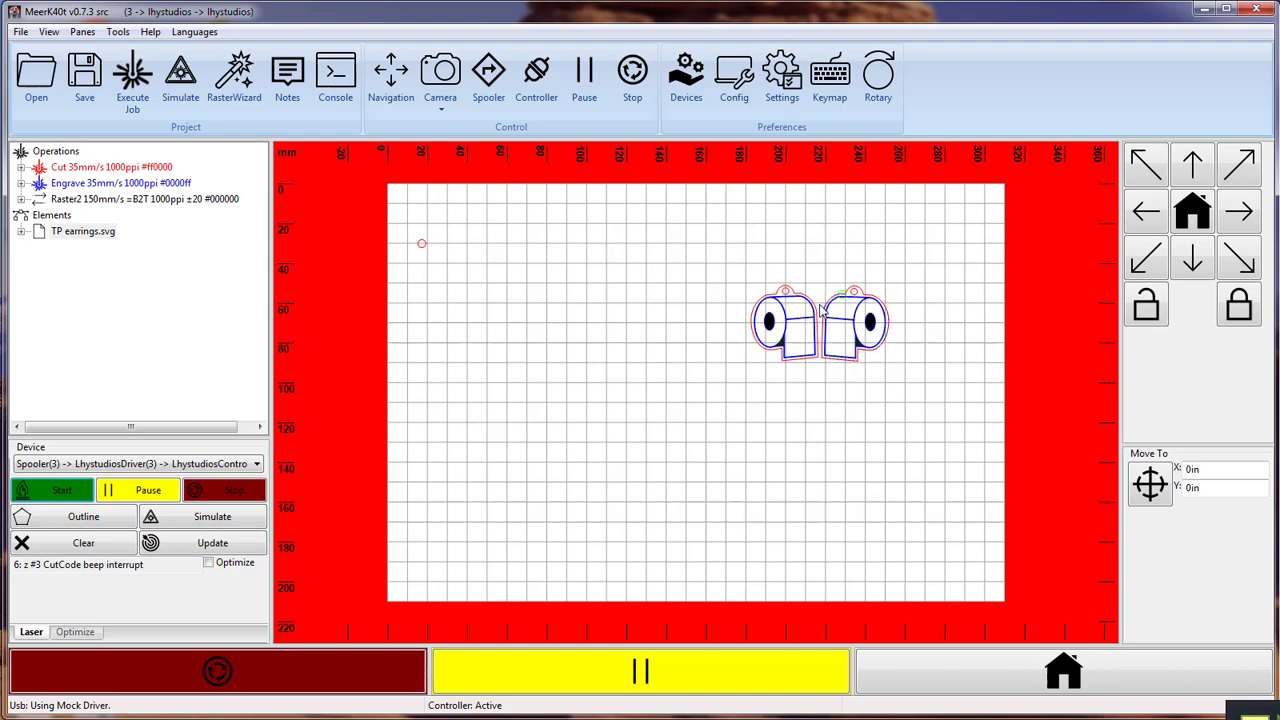
pyautogui.click(209, 564)
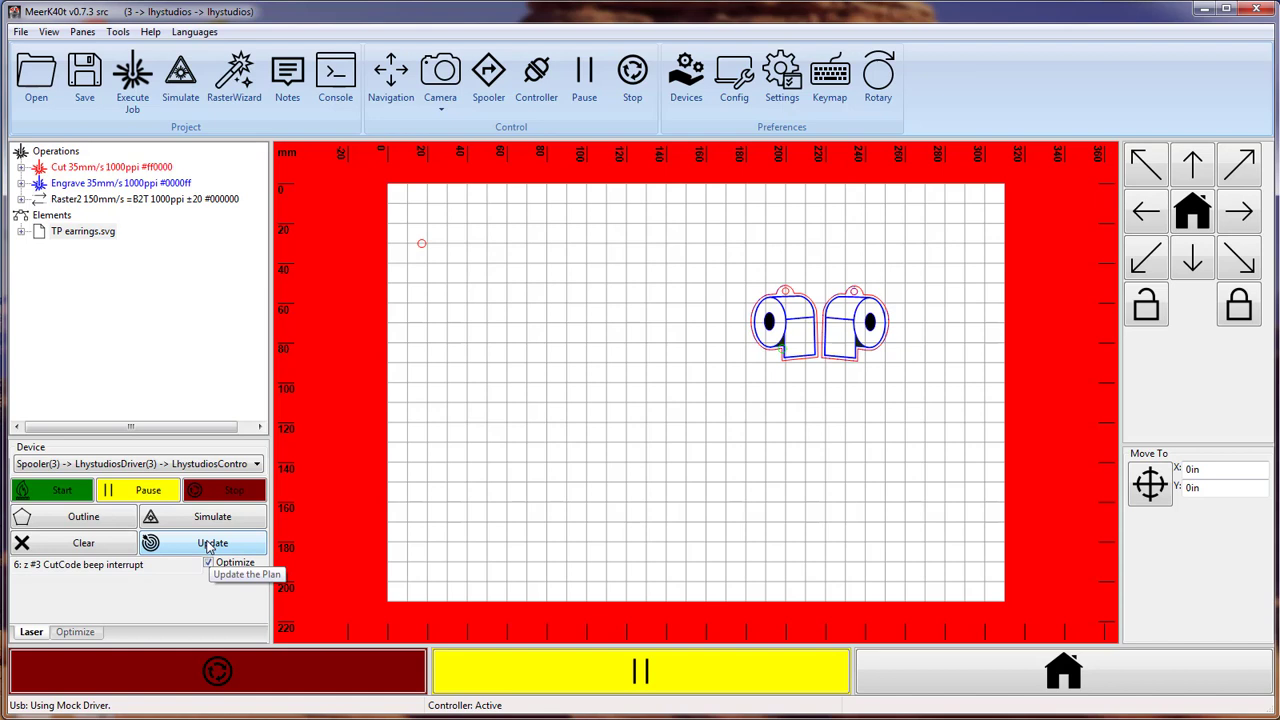
pyautogui.click(210, 546)
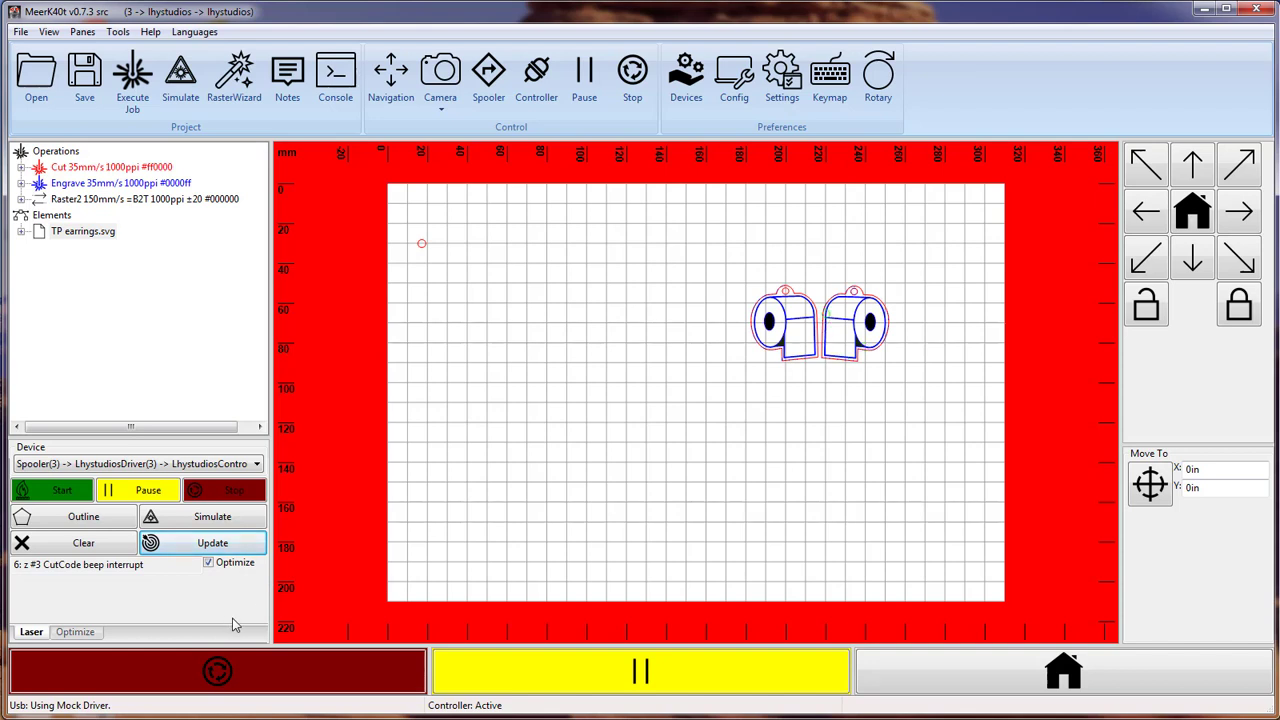
pyautogui.click(80, 632)
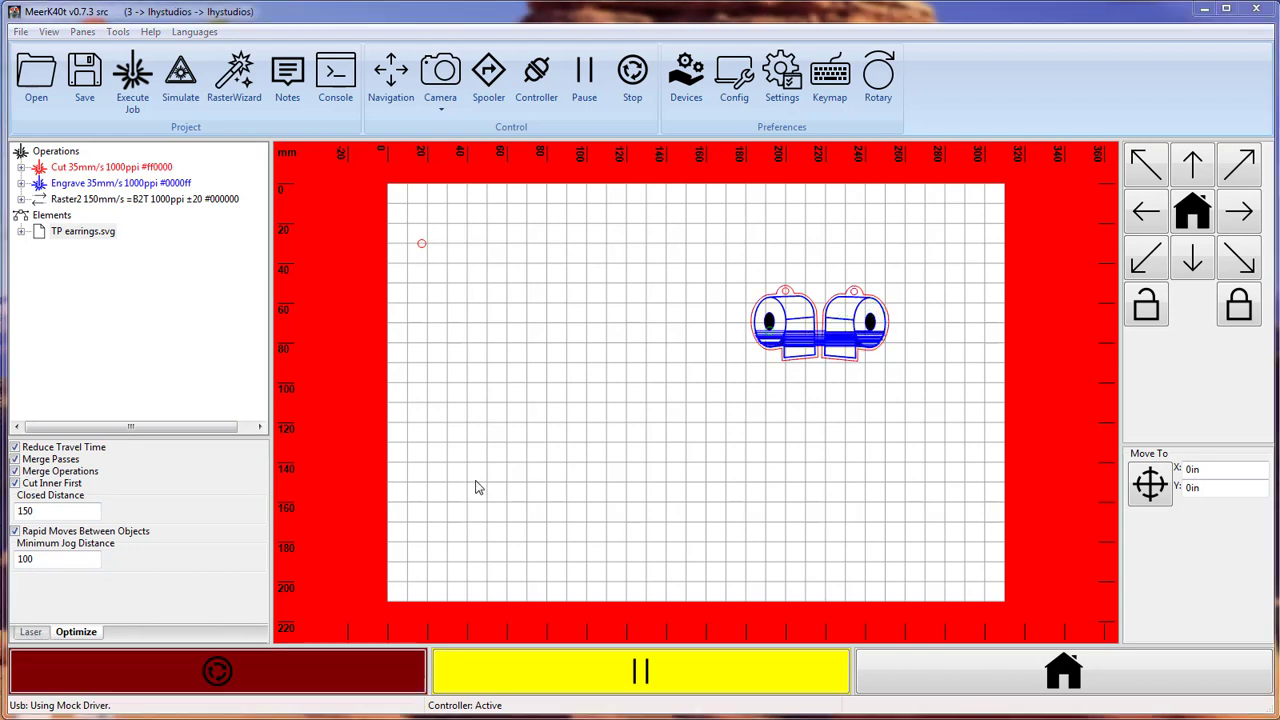
pyautogui.click(33, 634)
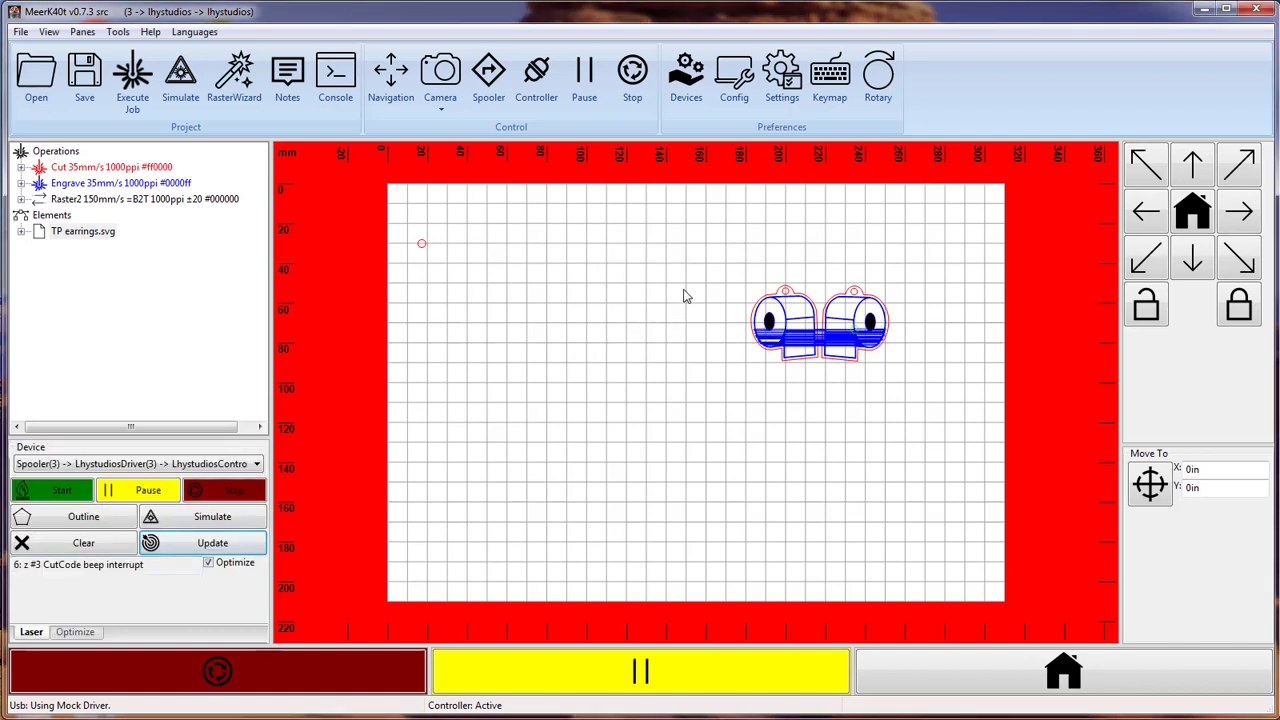
pyautogui.click(90, 231)
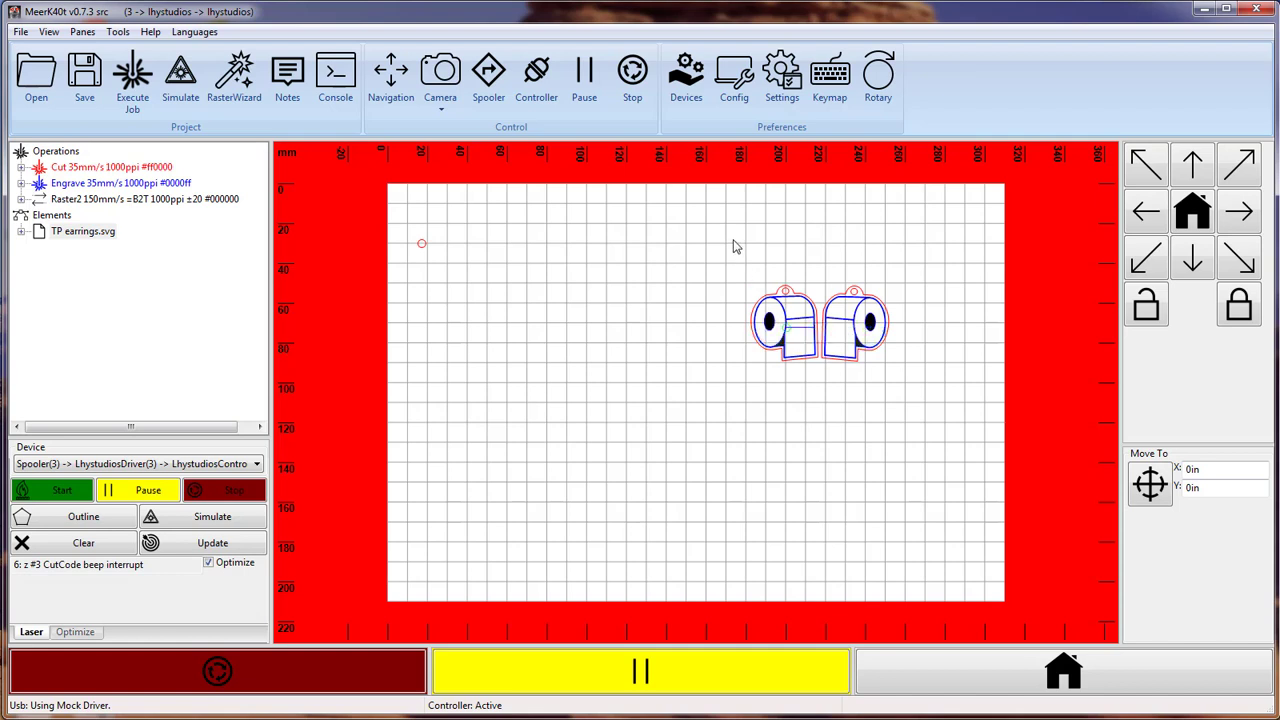
# Move the earring pair left and up, then start and simulate the job on Spooler(1).
pyautogui.moveTo(735, 240); pyautogui.dragTo(1006, 431)
pyautogui.moveTo(857, 338); pyautogui.dragTo(635, 328)
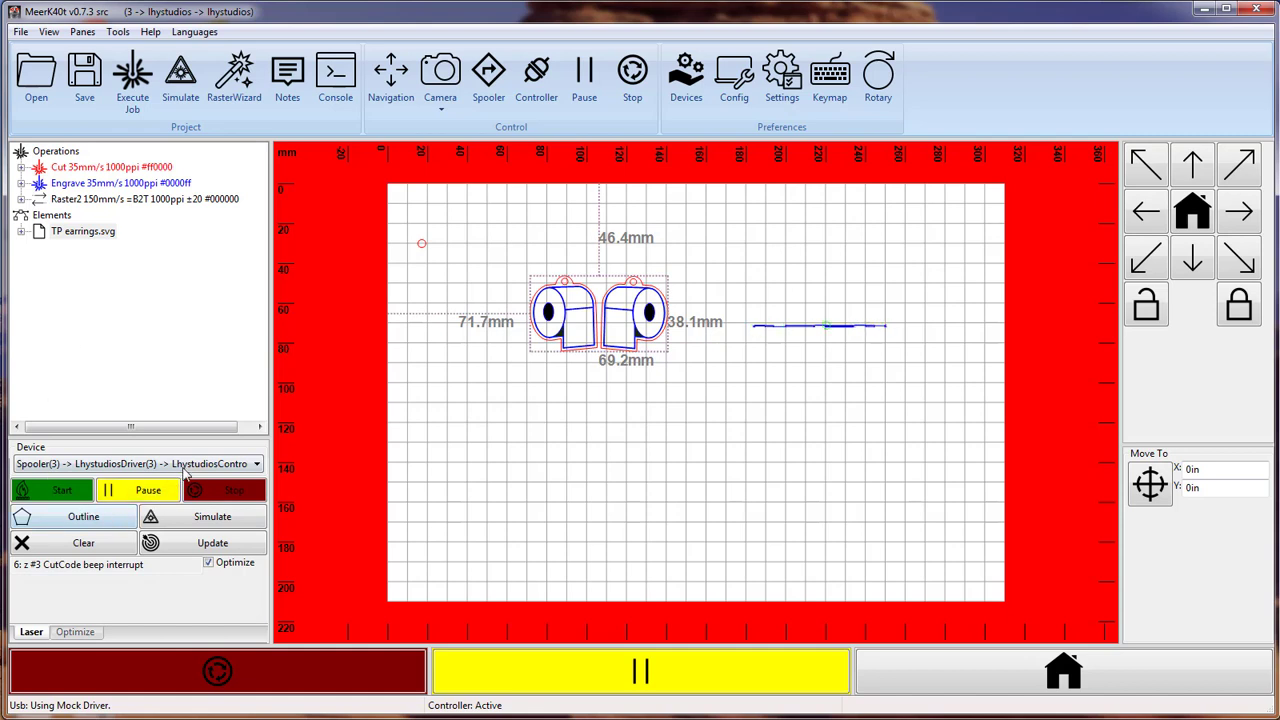
pyautogui.click(186, 466)
pyautogui.click(176, 492)
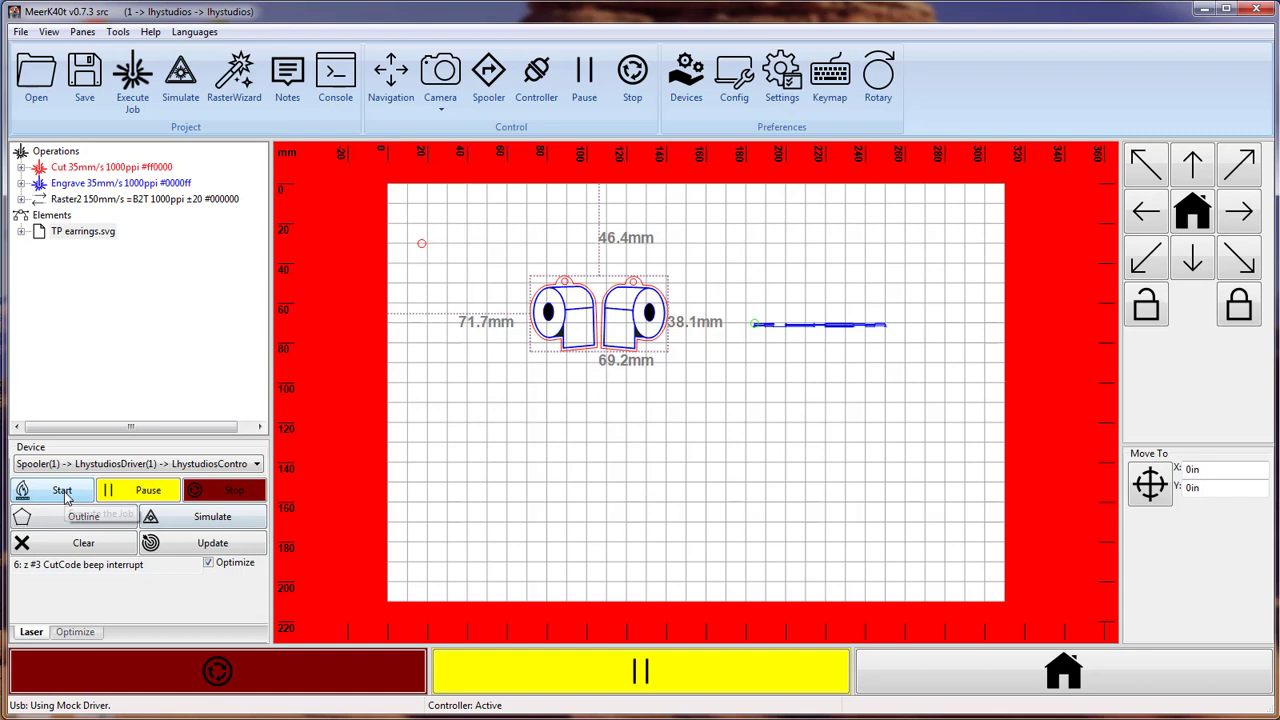
pyautogui.click(62, 491)
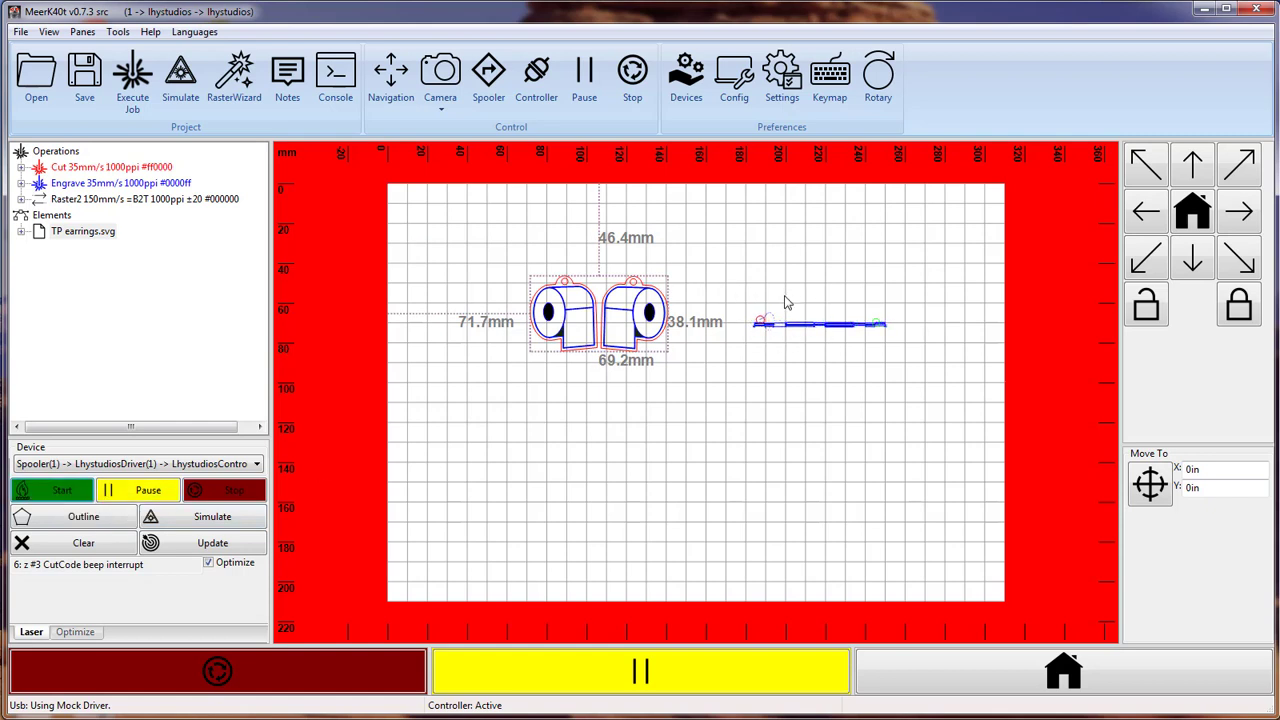
pyautogui.click(186, 521)
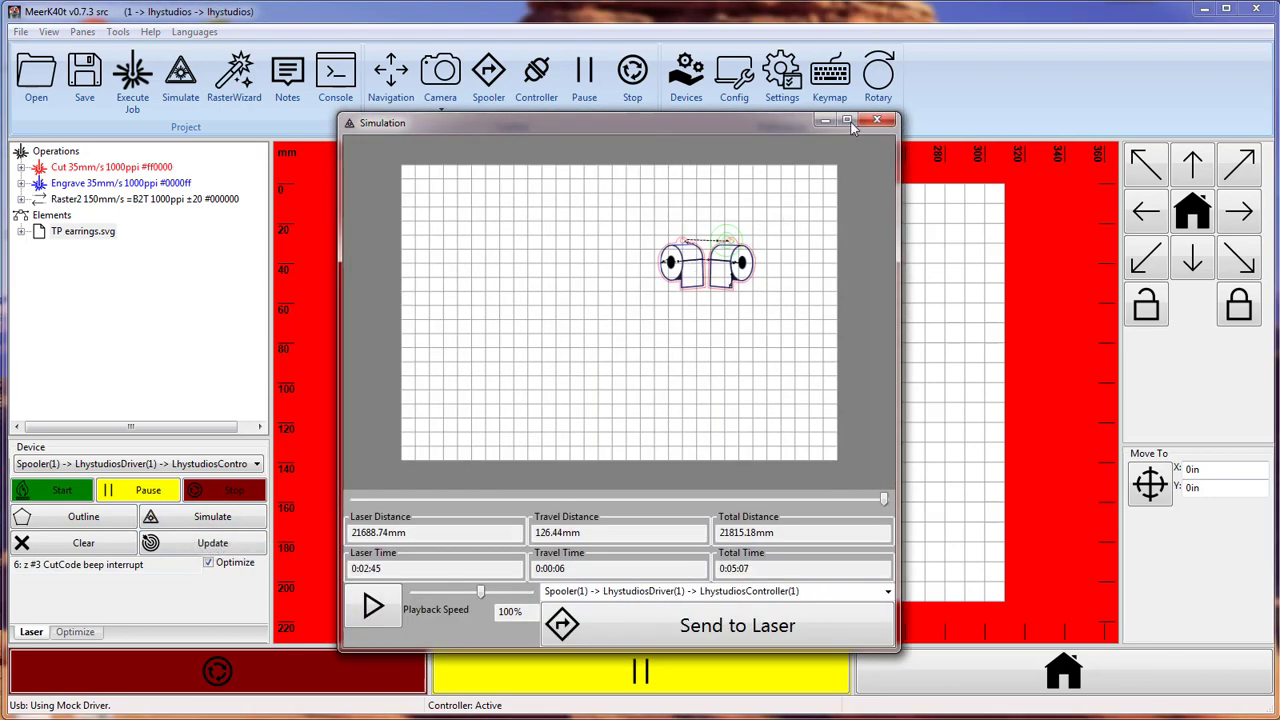
# Clear the laser job so Spooler(1) goes Idle, and close the Simulation window.
pyautogui.click(90, 543)
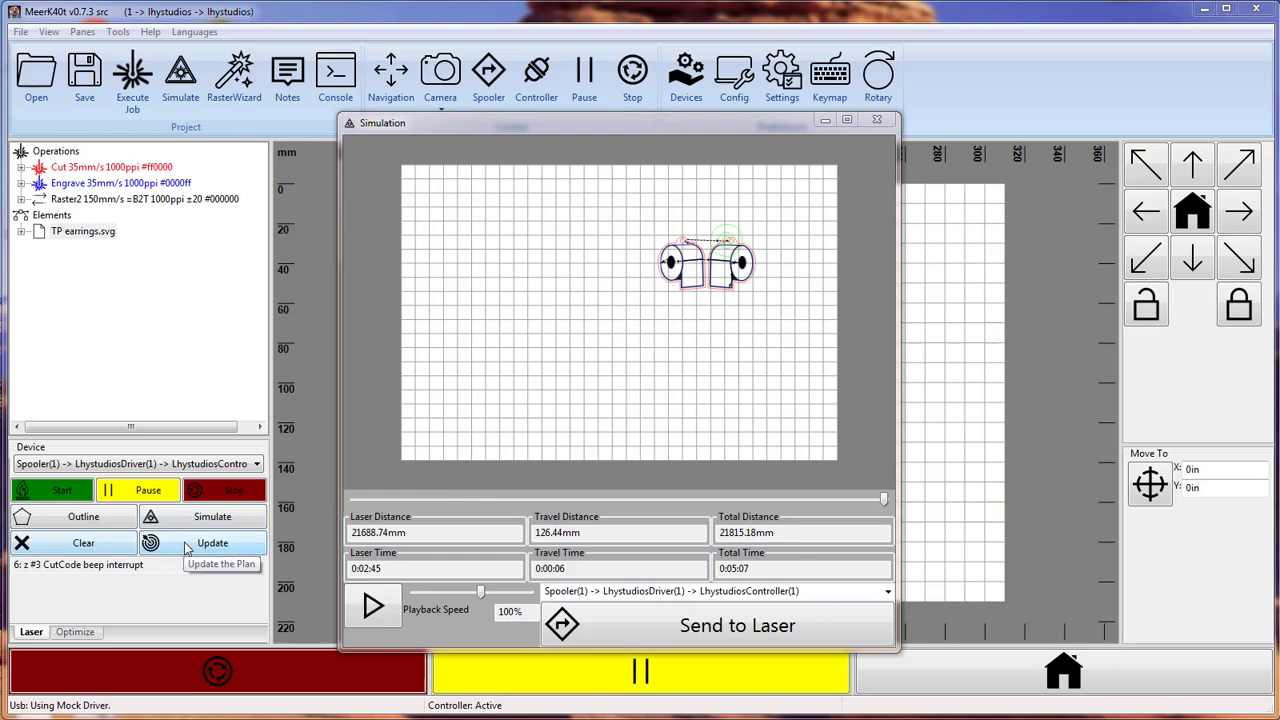
pyautogui.click(212, 516)
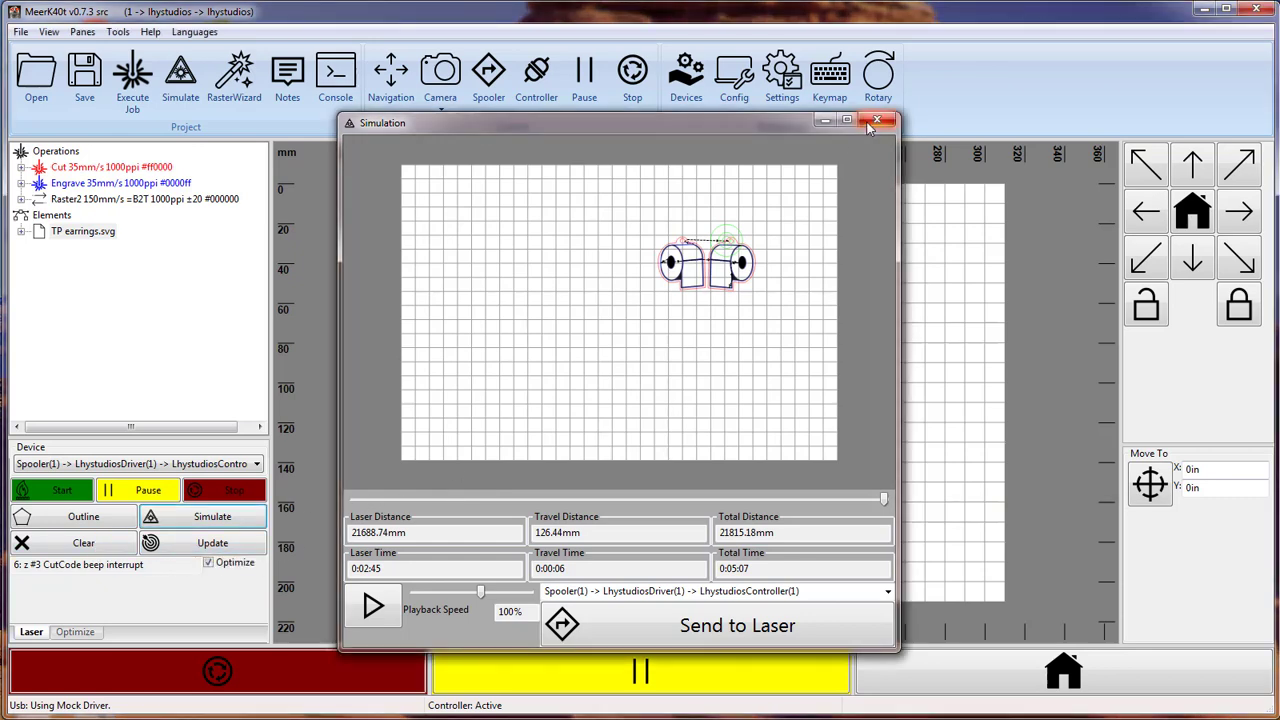
pyautogui.click(877, 120)
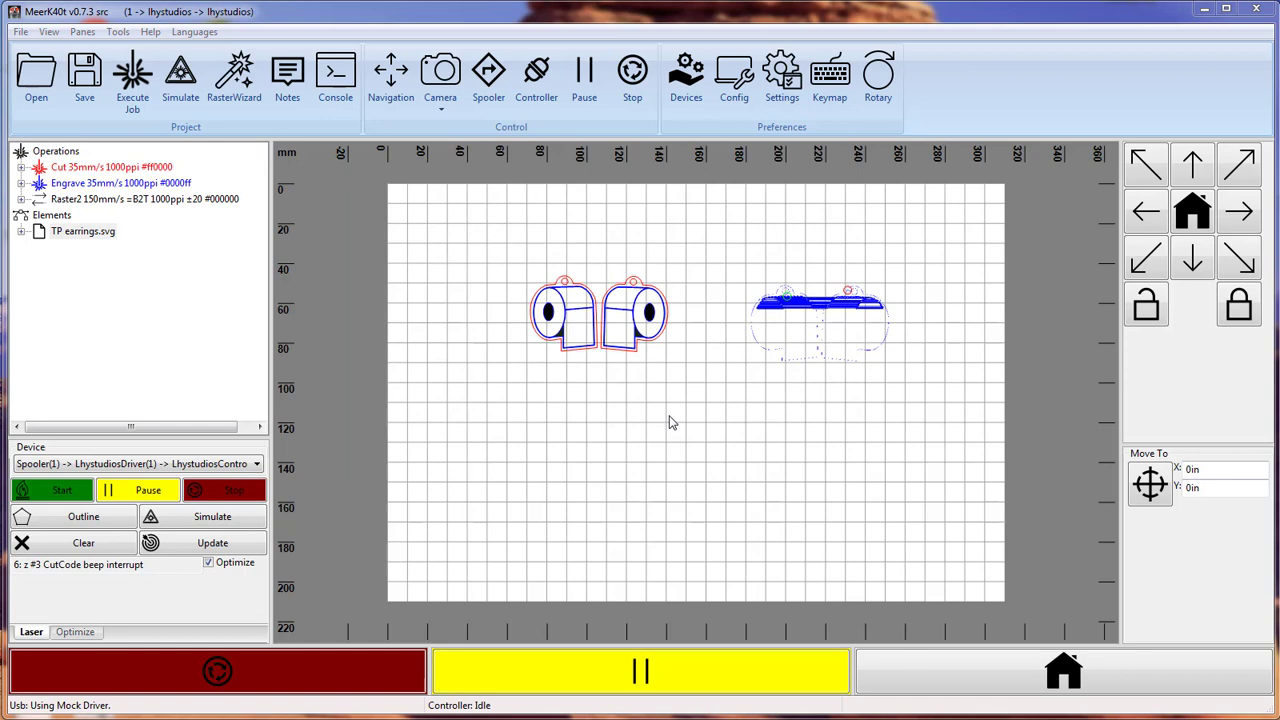
# Move the earring pair down to about 72.5 mm across, 91.4 mm down, and update the plan.
pyautogui.click(96, 233)
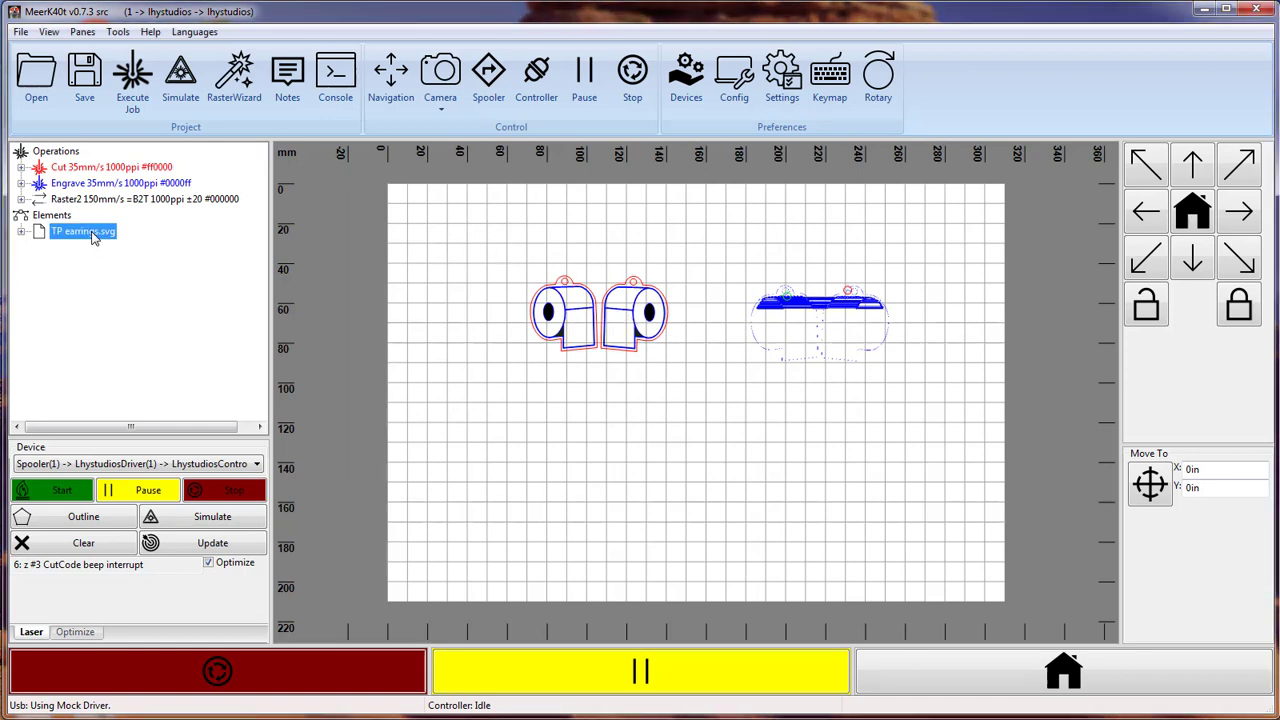
pyautogui.moveTo(482, 243); pyautogui.dragTo(742, 406)
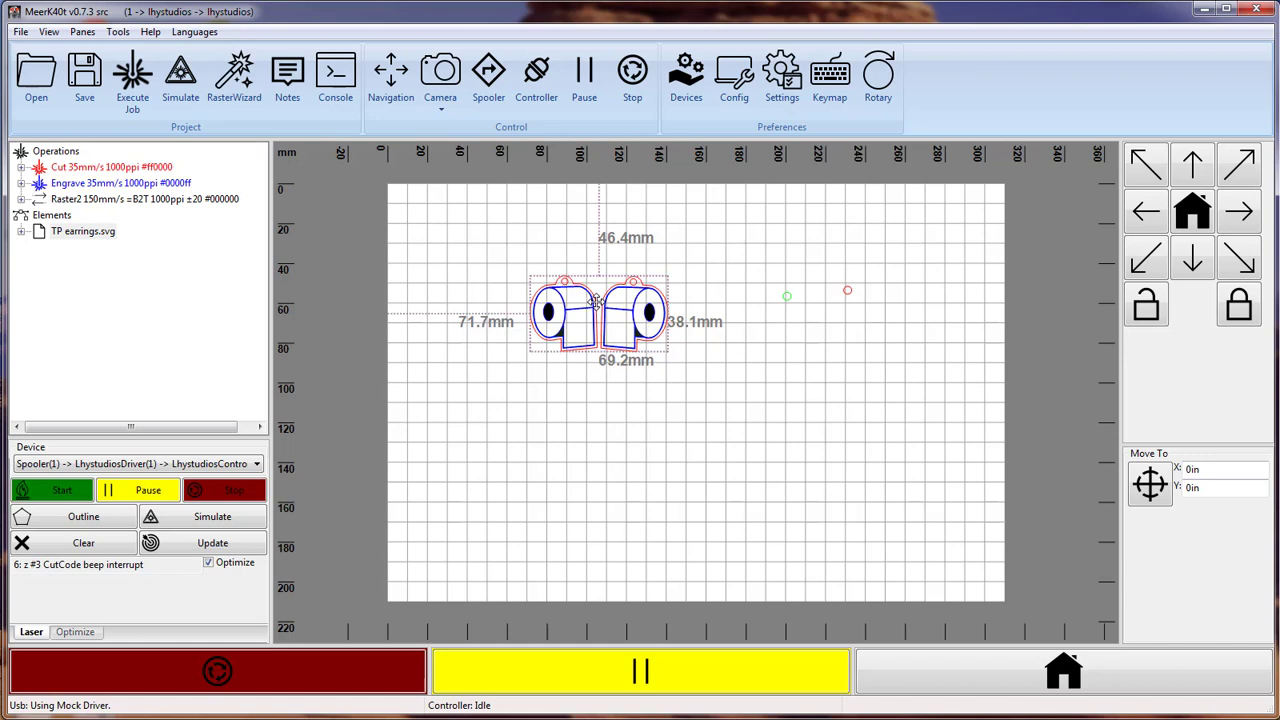
pyautogui.moveTo(595, 302); pyautogui.dragTo(617, 404)
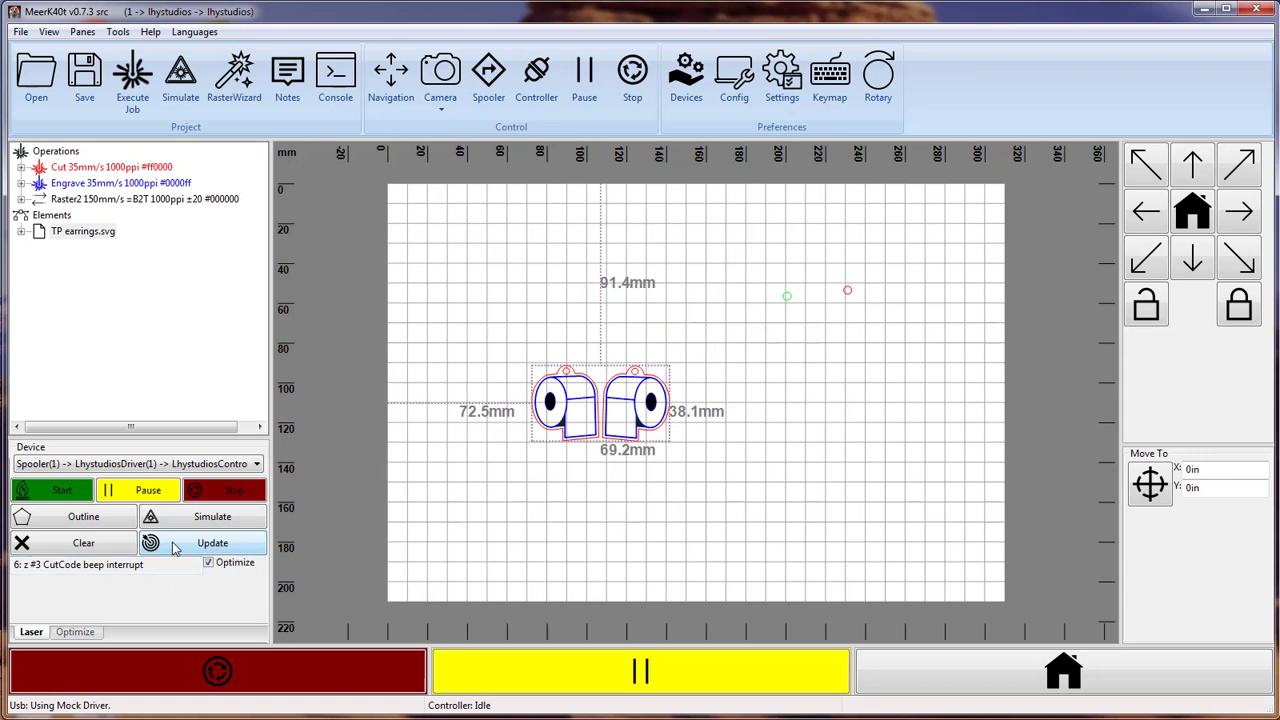
pyautogui.click(212, 548)
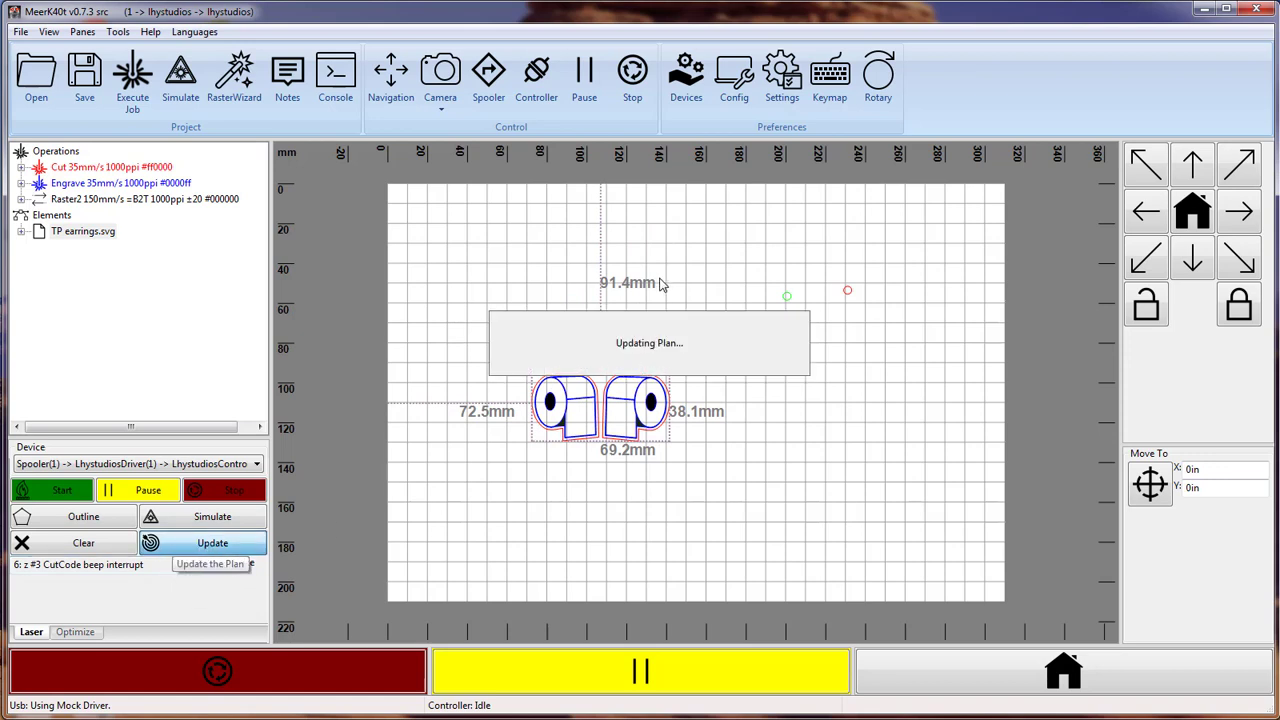
# Start the updated earrings plan on Spooler(1), then on Spooler(3).
pyautogui.click(104, 512)
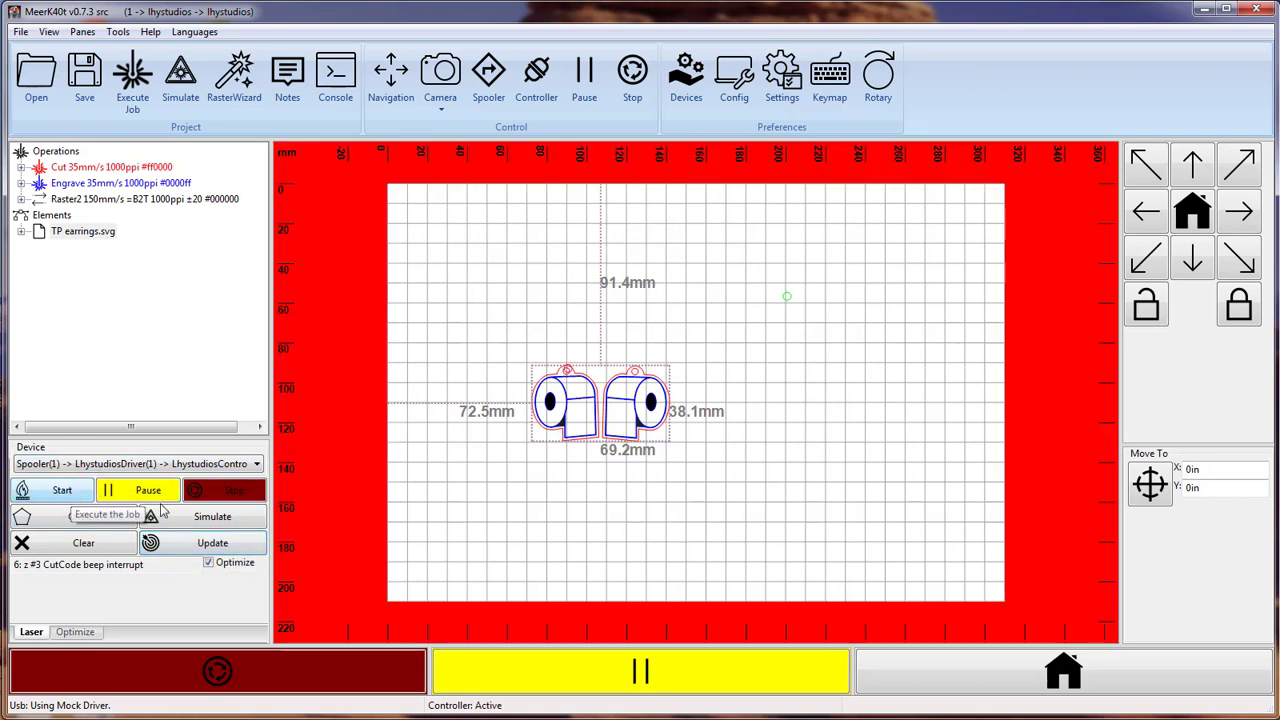
pyautogui.click(150, 464)
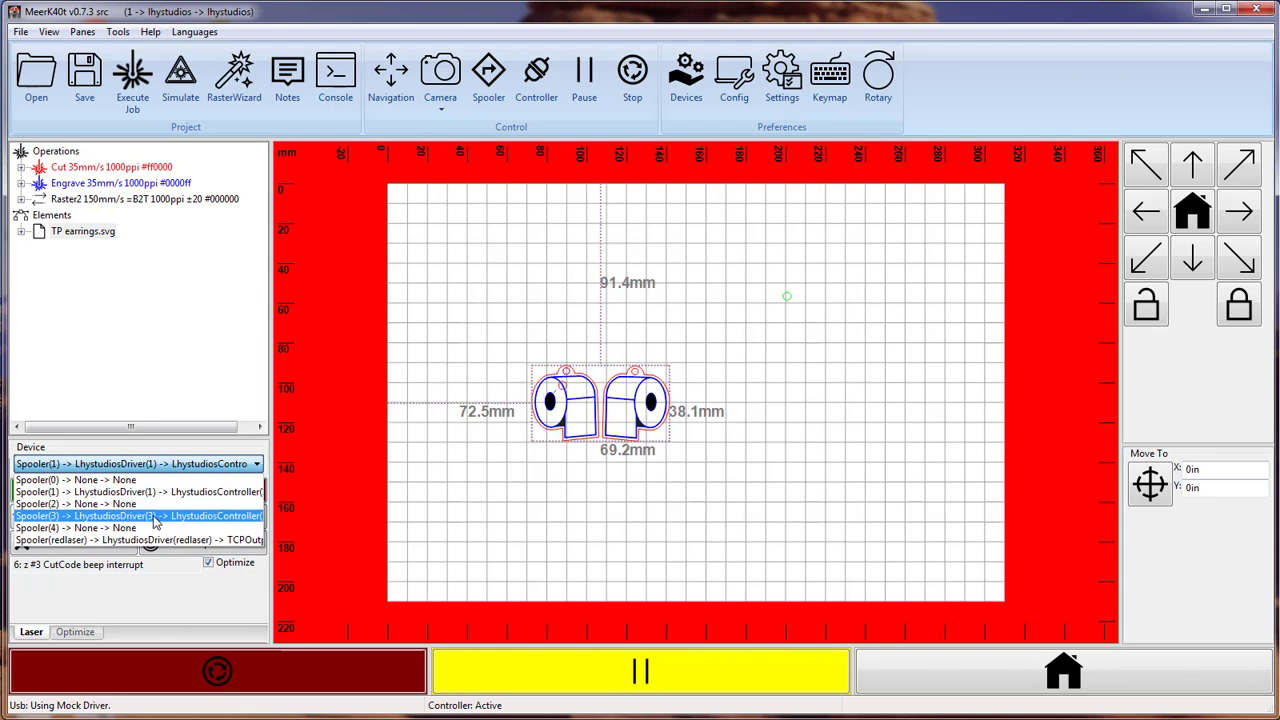
pyautogui.click(155, 516)
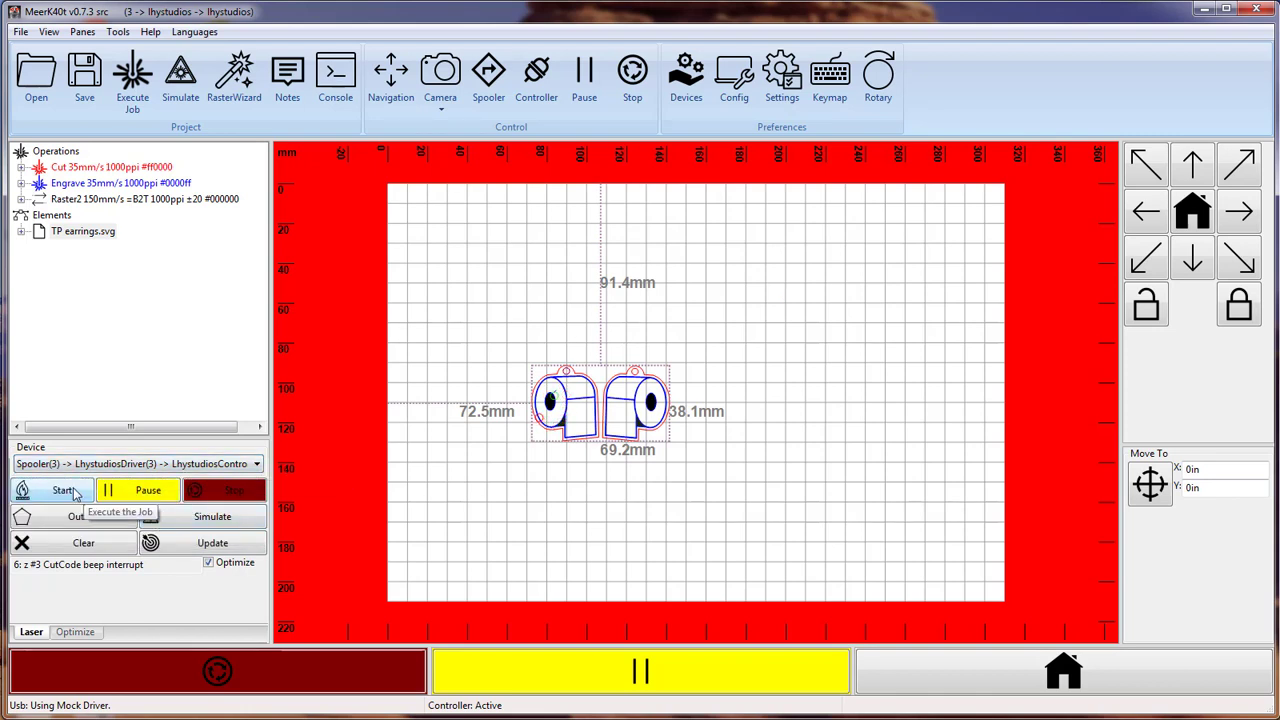
pyautogui.click(75, 491)
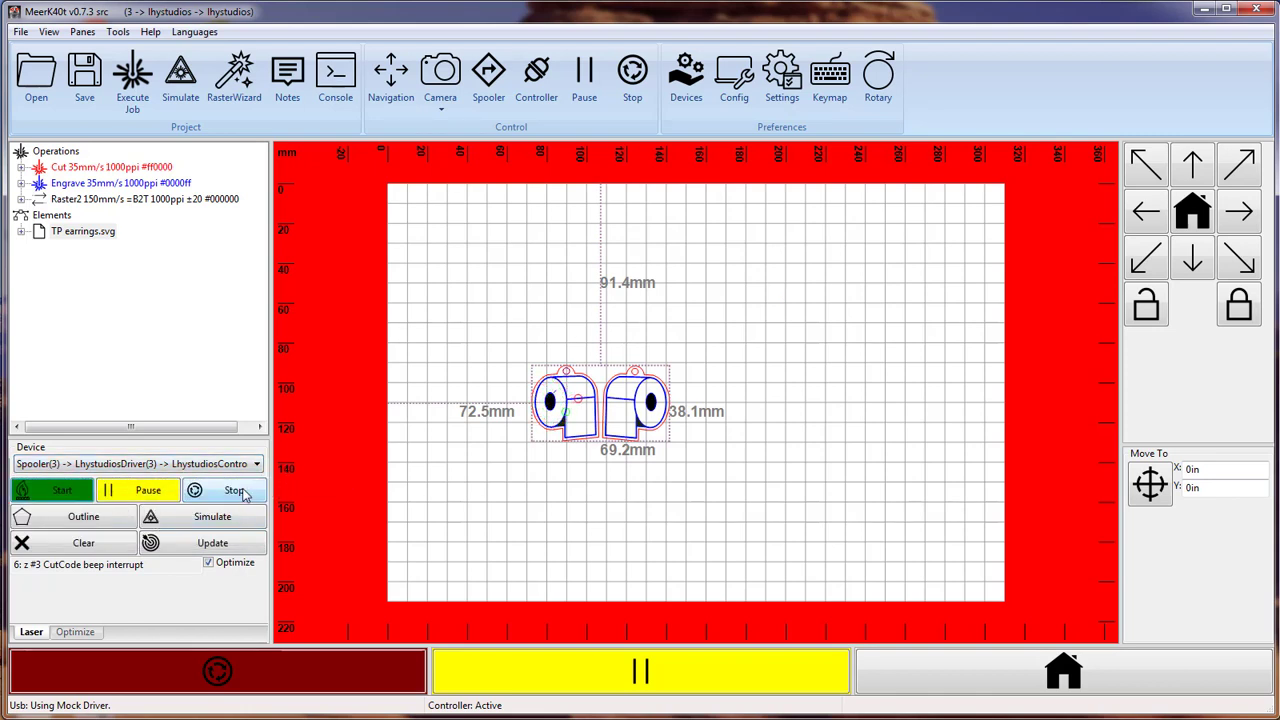
# Abort the Spooler(3) job and make Spooler(1) the active device again.
pyautogui.click(245, 491)
pyautogui.click(236, 464)
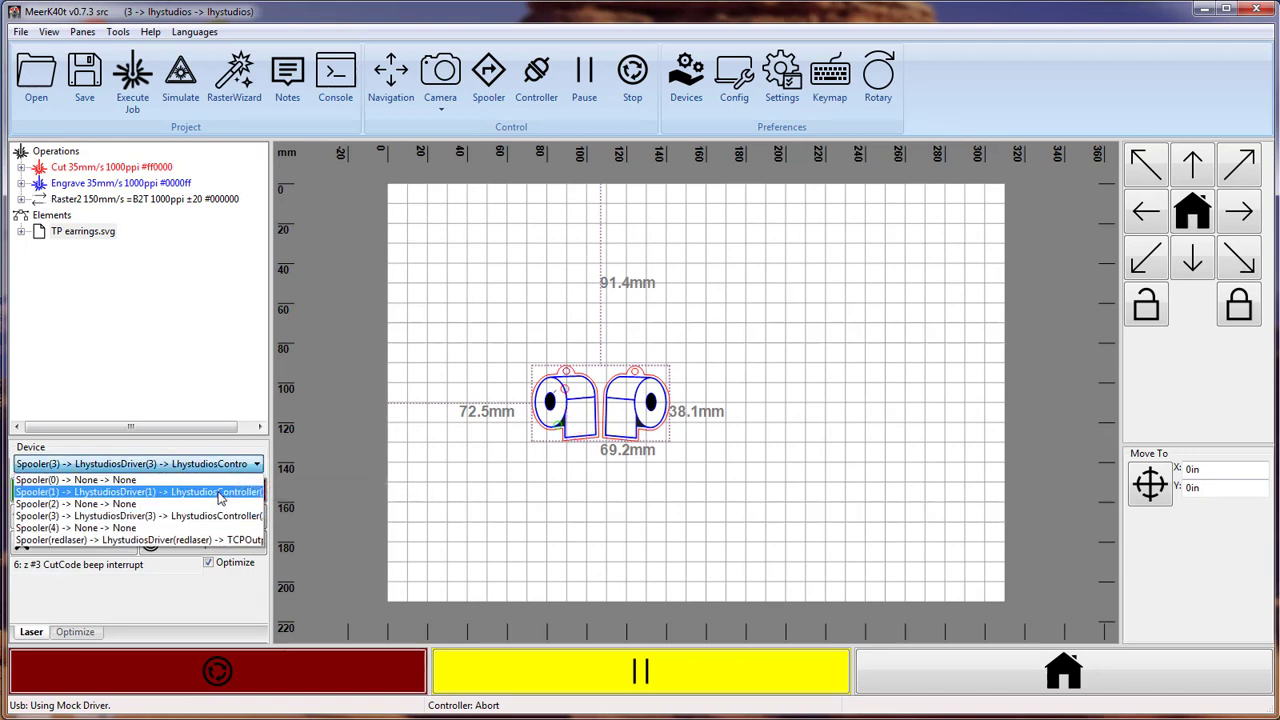
pyautogui.click(220, 492)
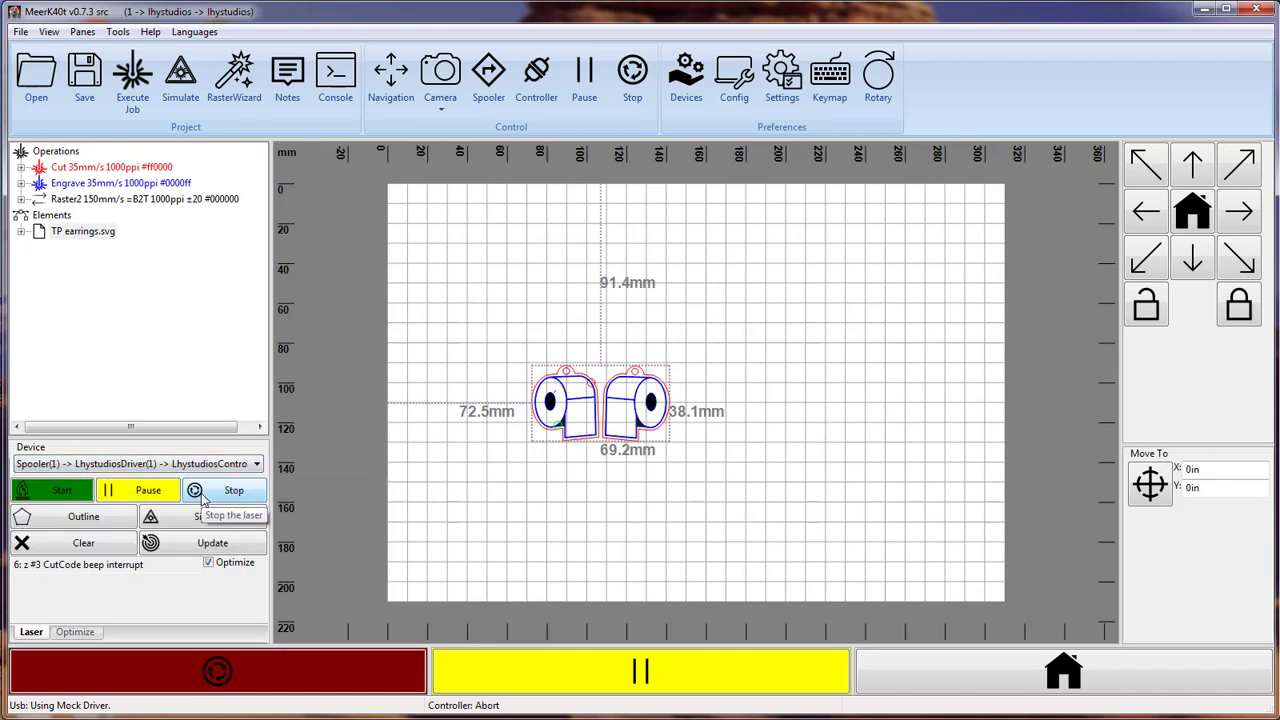